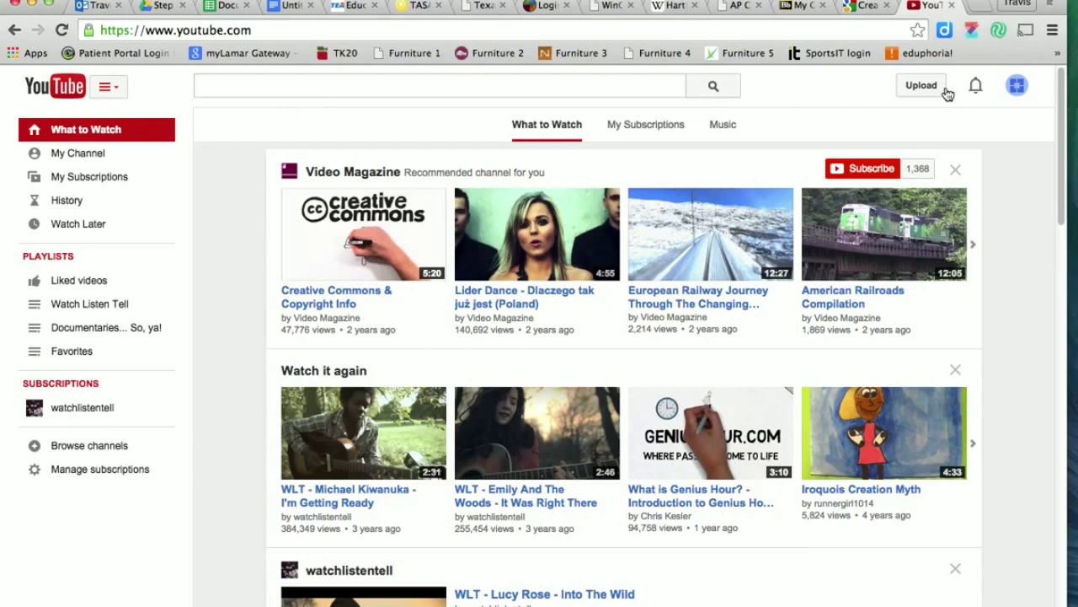
# Step: Open the upload page and keep the upload privacy set to Public
pyautogui.click(921, 90)
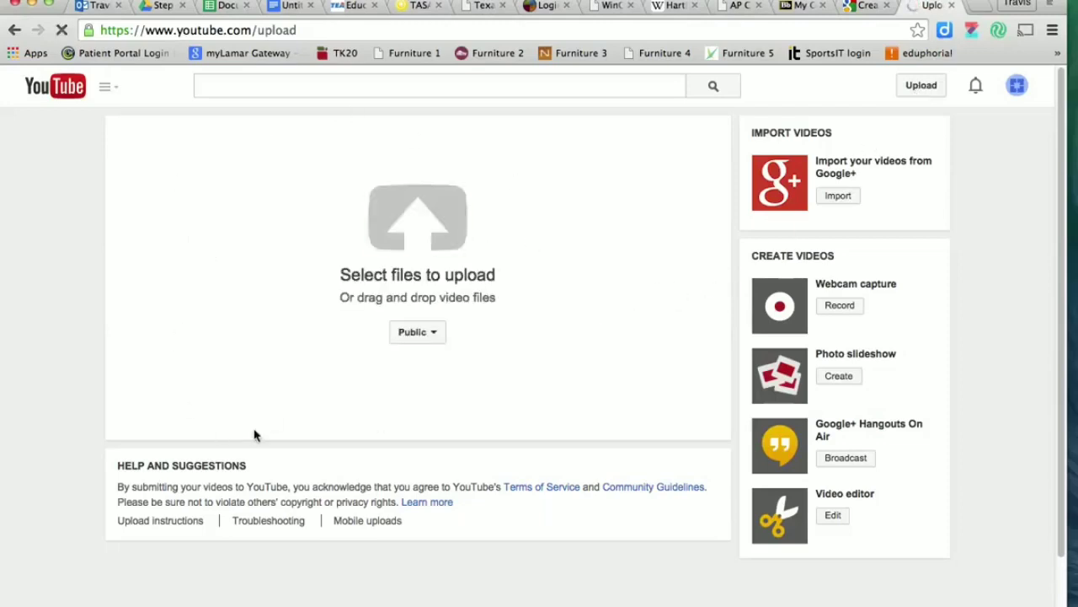
pyautogui.click(434, 333)
pyautogui.click(435, 333)
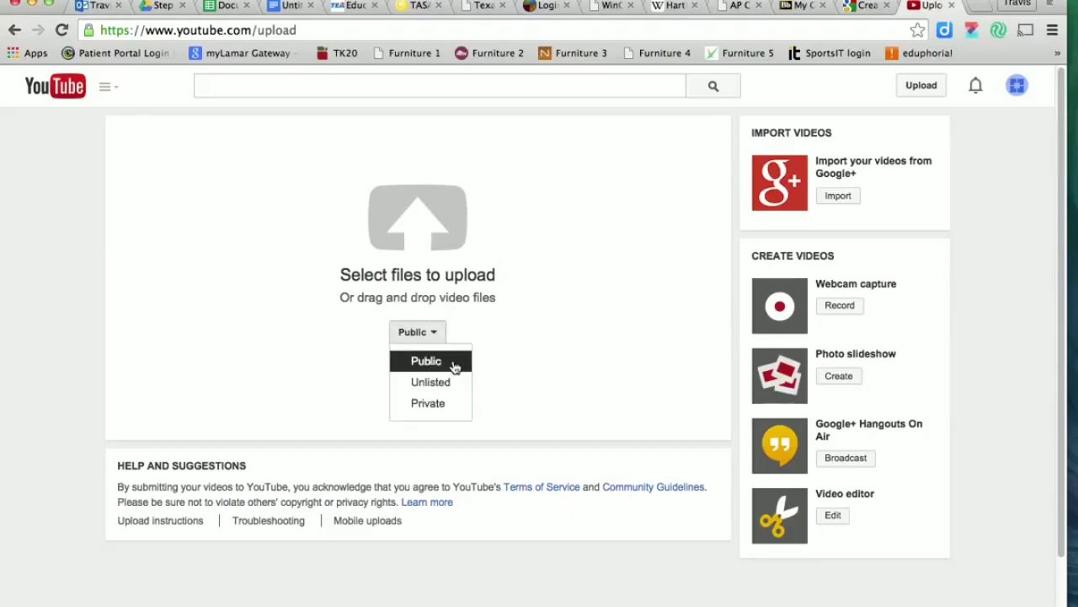
pyautogui.click(429, 362)
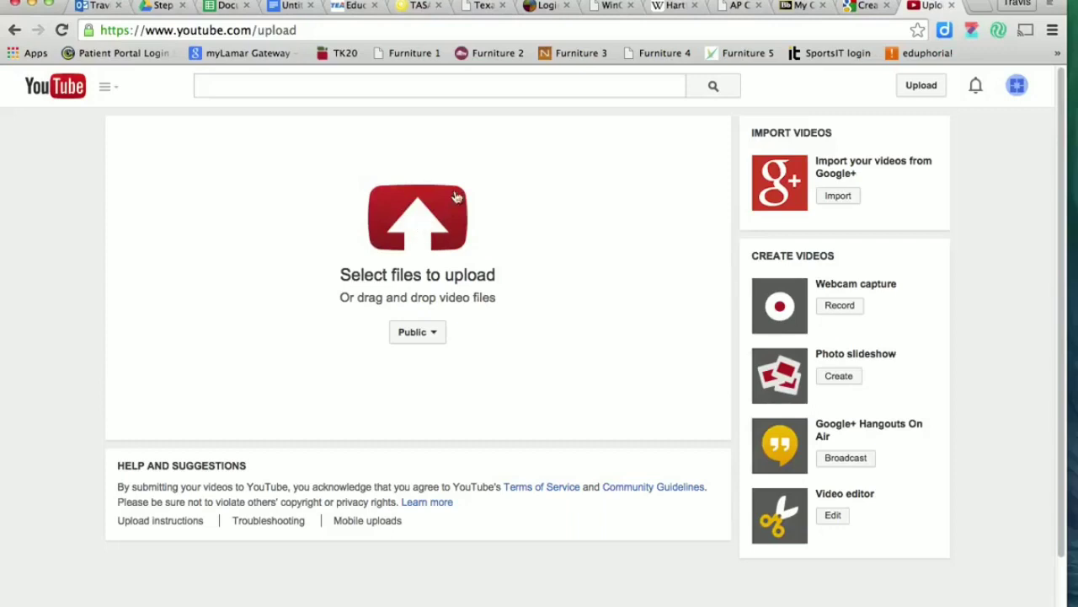
# Step: Upload the first 9-5-14 movie from the Movies library
pyautogui.click(418, 236)
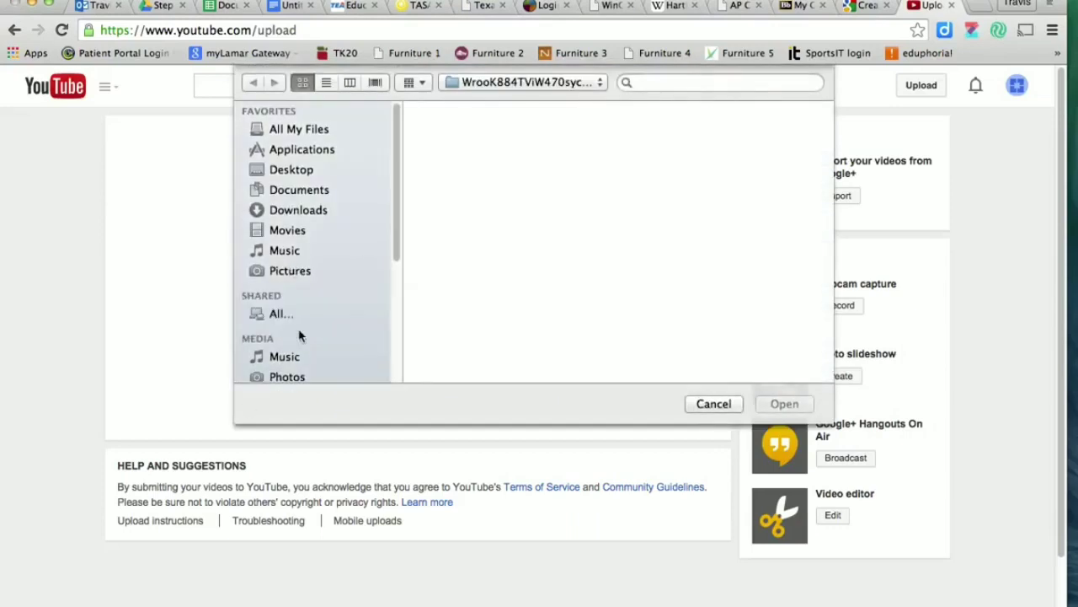
pyautogui.scroll(-2, 296, 275)
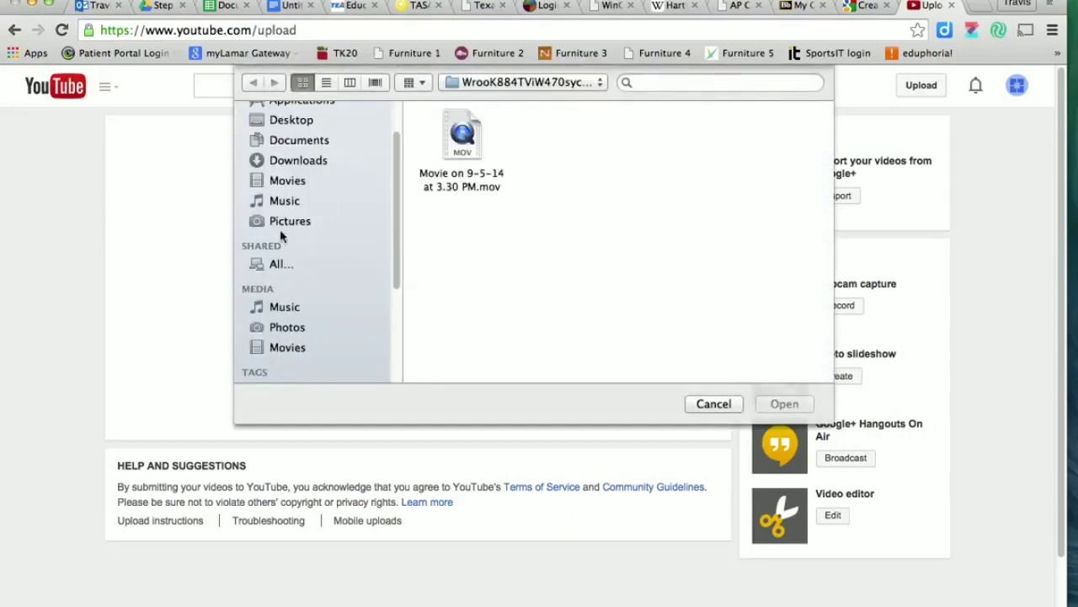
pyautogui.click(286, 346)
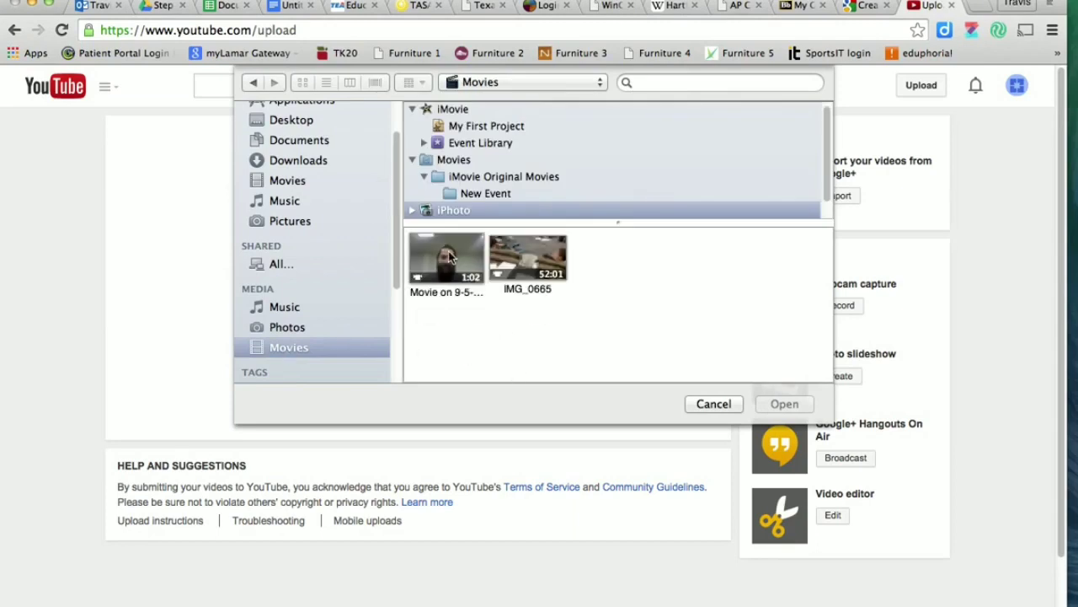
pyautogui.doubleClick(449, 256)
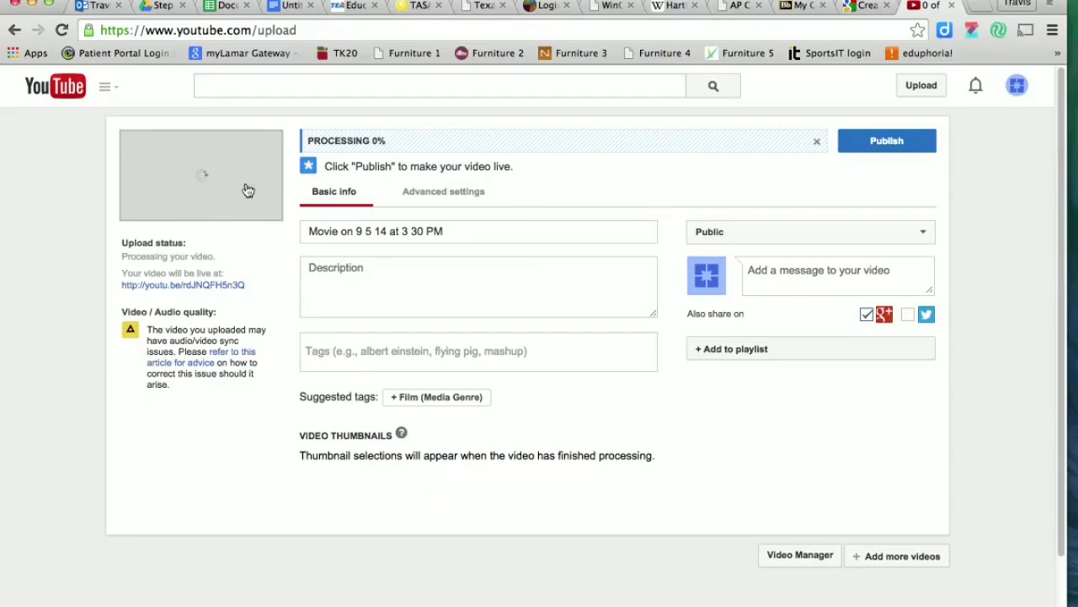
# Step: Replace the default title with 'The Incredible Mr. Washmon'
pyautogui.tripleClick(482, 232)
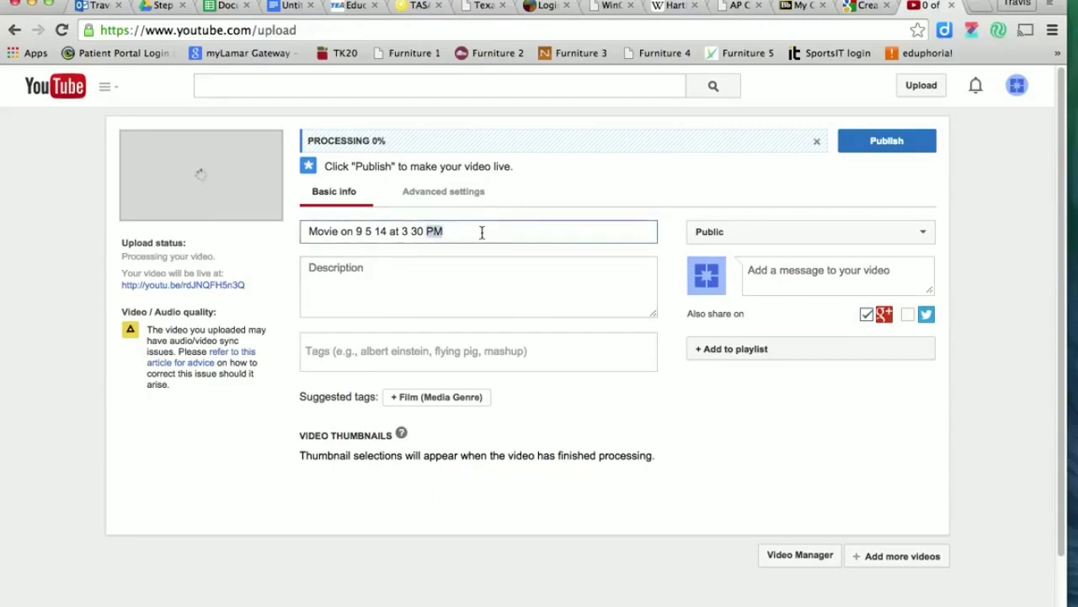
pyautogui.press('BackSpace')
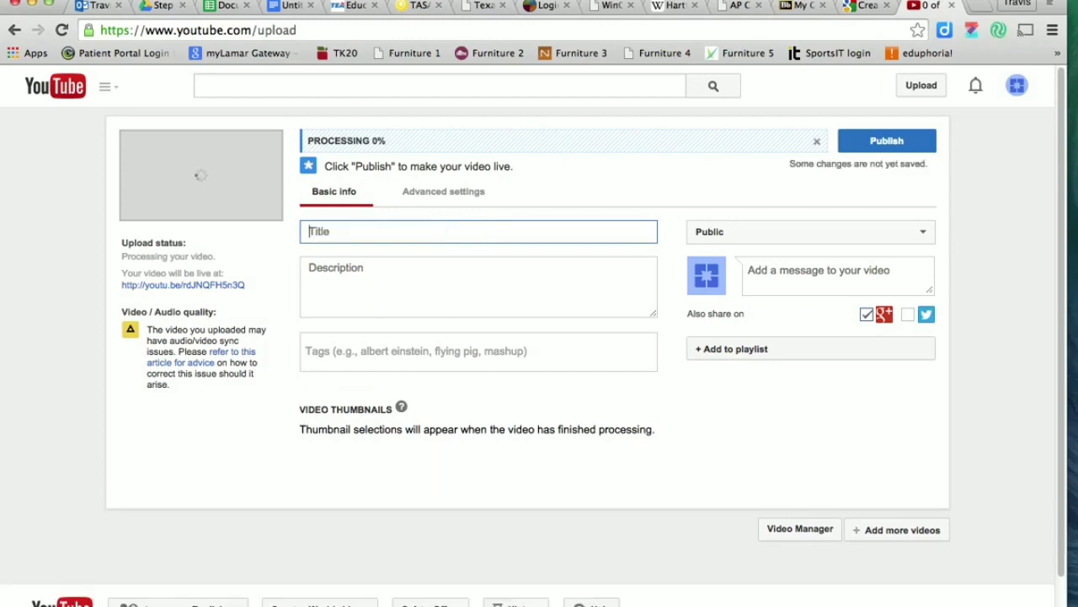
pyautogui.click(346, 231)
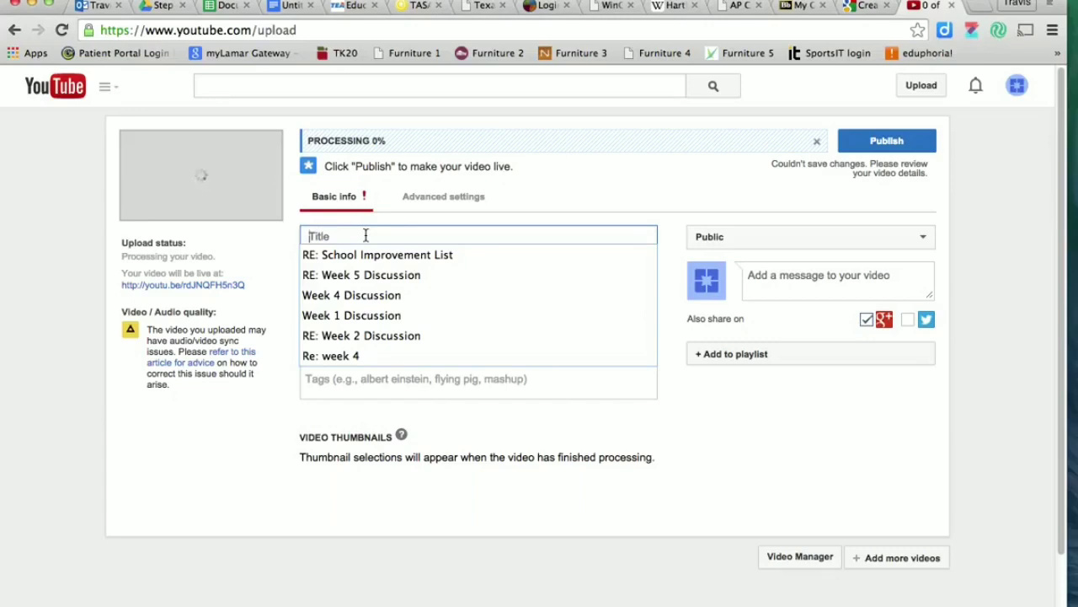
pyautogui.press('BackSpace')
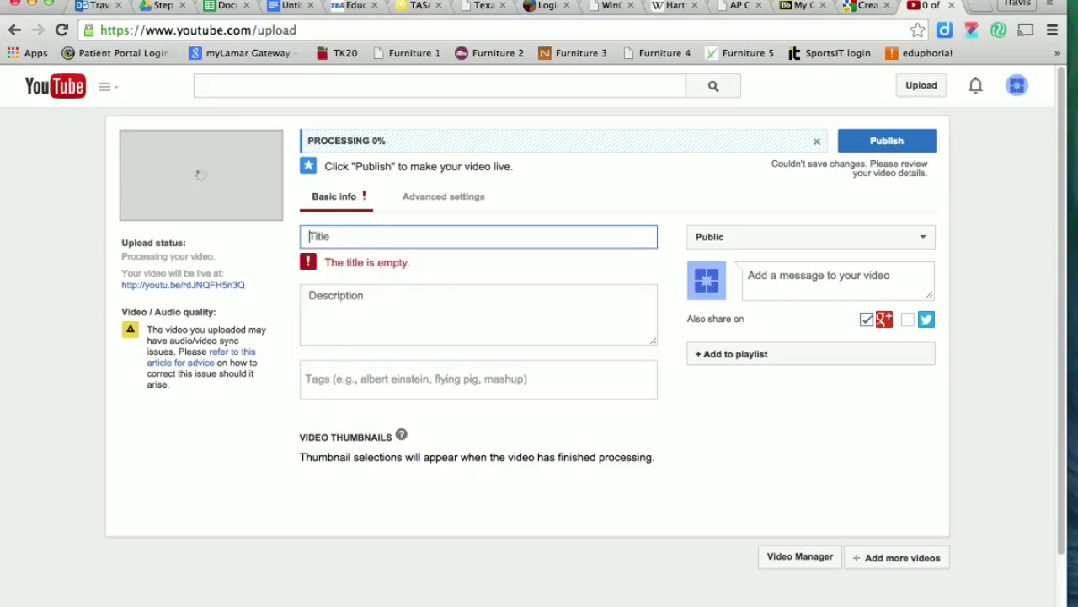
pyautogui.write('The In')
pyautogui.write('credible ')
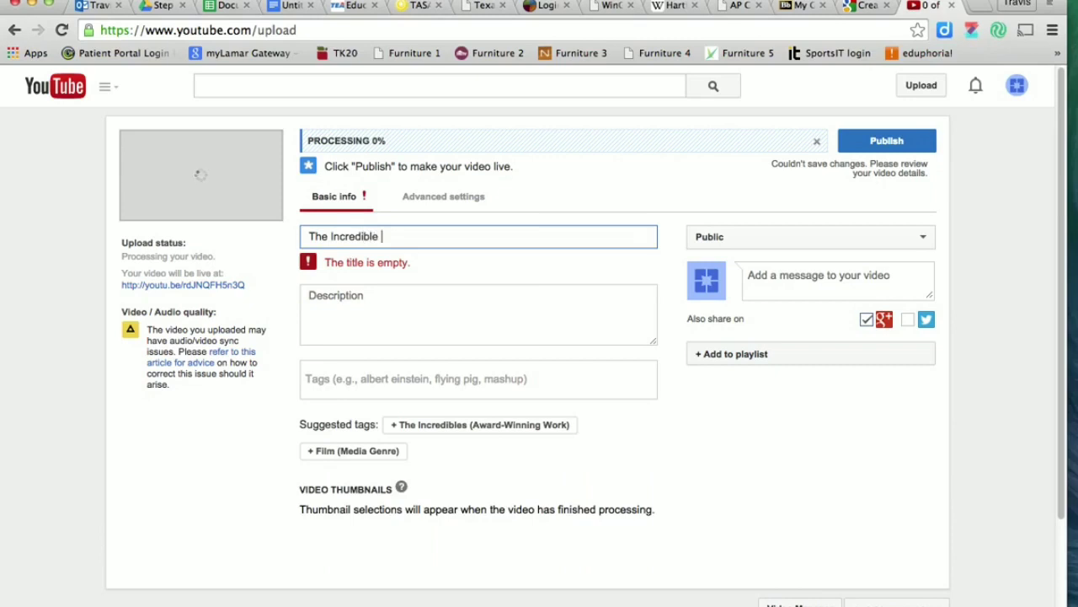
pyautogui.write('Mr. Washm')
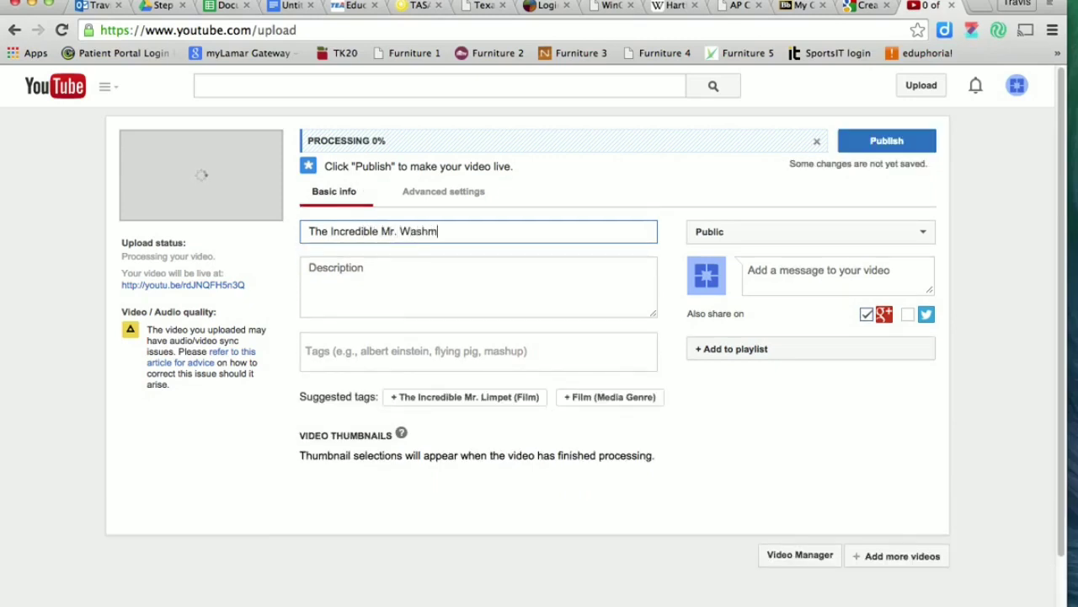
pyautogui.write('on')
# Step: Enter a description saying the teacher introduces open house for Coppell High School 2014-15
pyautogui.click(446, 271)
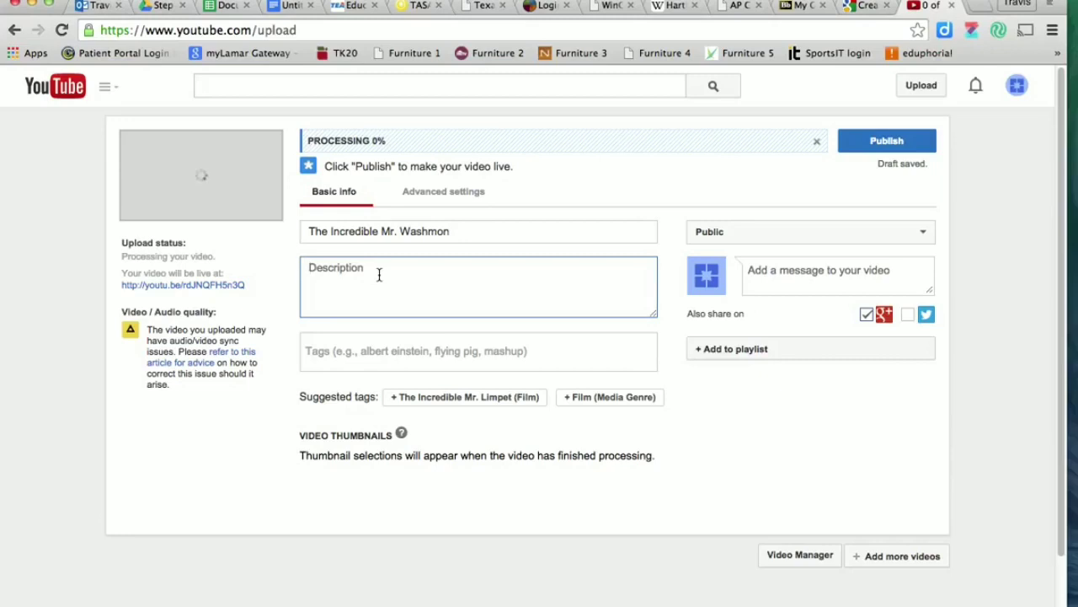
pyautogui.write('Mr')
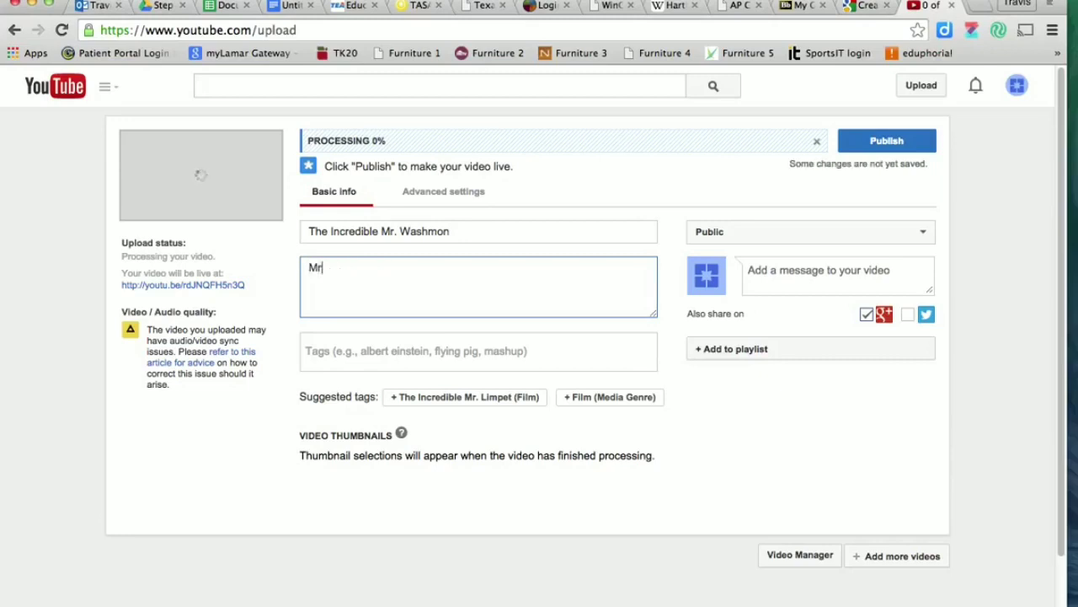
pyautogui.write('. Washmon ')
pyautogui.write('i')
pyautogui.write('ntroducse')
pyautogui.press('BackSpace')
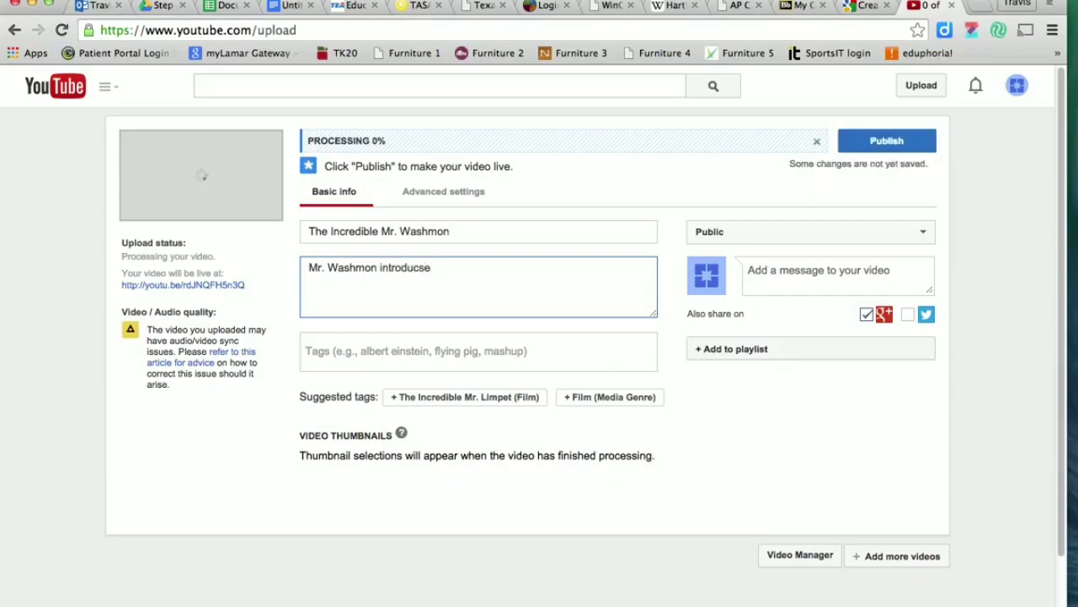
pyautogui.press('BackSpace')
pyautogui.write('es ')
pyautogui.write('open house for')
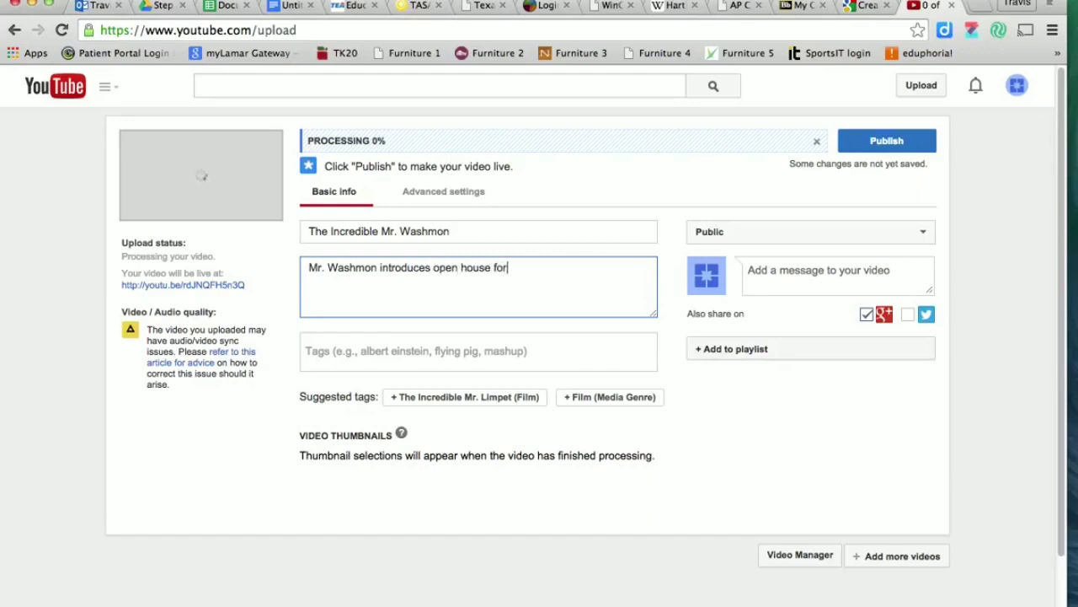
pyautogui.write(' Coppell High')
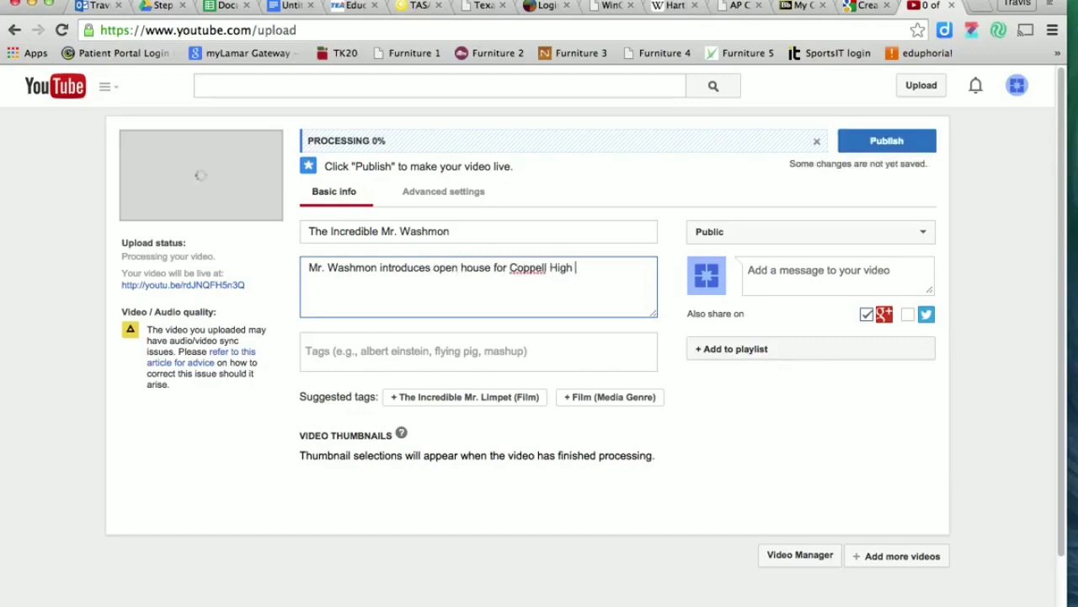
pyautogui.write(' SAch')
pyautogui.press('BackSpace')
pyautogui.press('BackSpace')
pyautogui.press('BackSpace')
pyautogui.write('scho')
pyautogui.write('ol')
pyautogui.press('BackSpace')
pyautogui.press('BackSpace')
pyautogui.press('BackSpace')
pyautogui.press('BackSpace')
pyautogui.press('BackSpace')
pyautogui.press('BackSpace')
pyautogui.press('BackSpace')
pyautogui.write('Schoo')
pyautogui.write('l 2014')
pyautogui.write('-15')
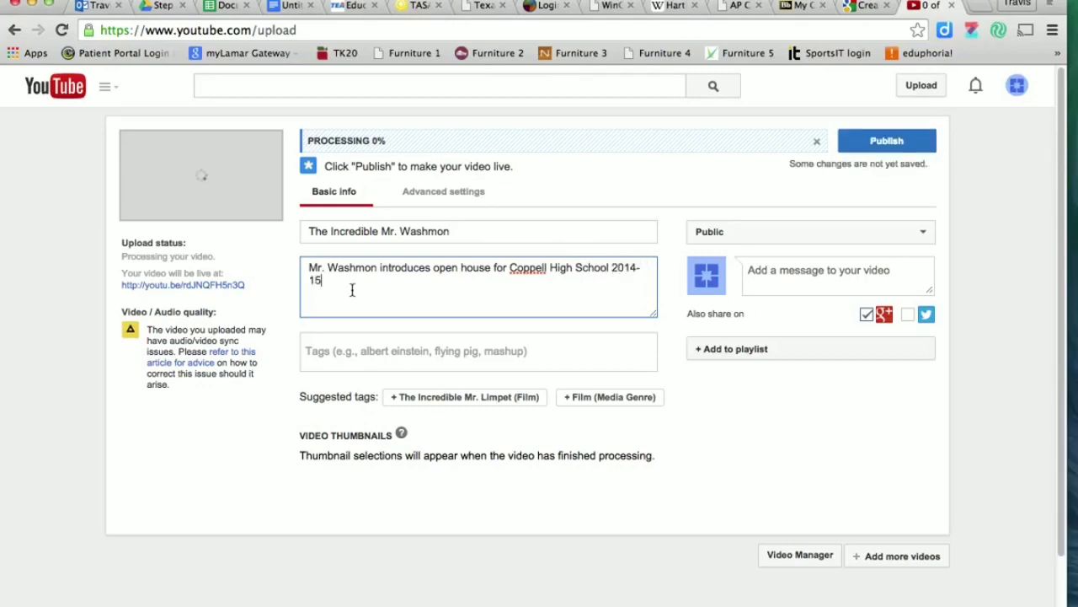
pyautogui.write('.')
# Step: Move to the Tags field as YouTube reports the upload failed to process
pyautogui.click(384, 351)
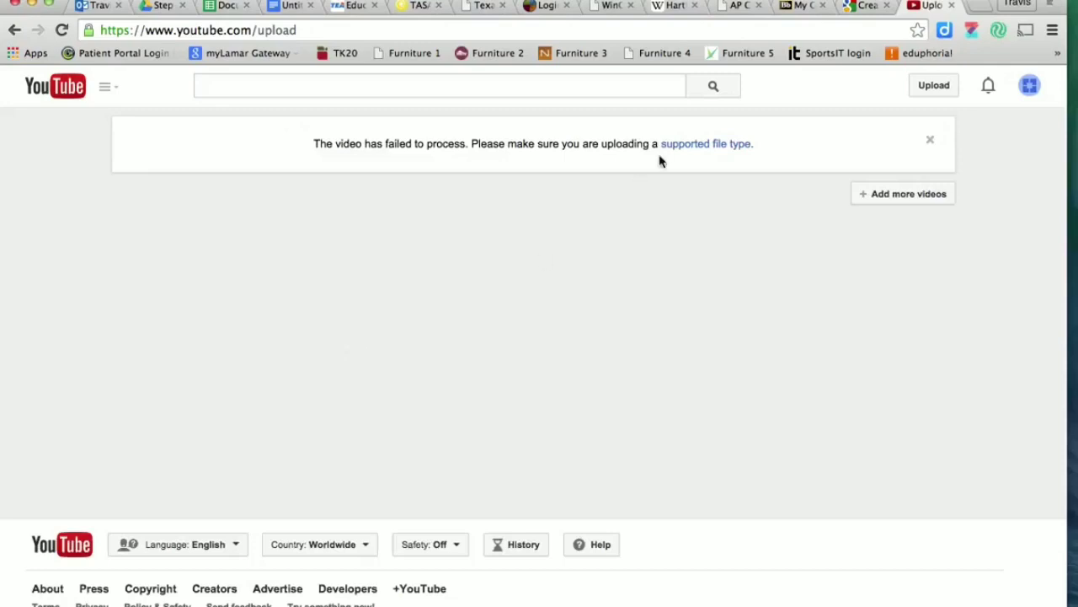
# Step: Dismiss the failure message and upload 'How to add a Blog to Weebly' from Movies
pyautogui.click(931, 143)
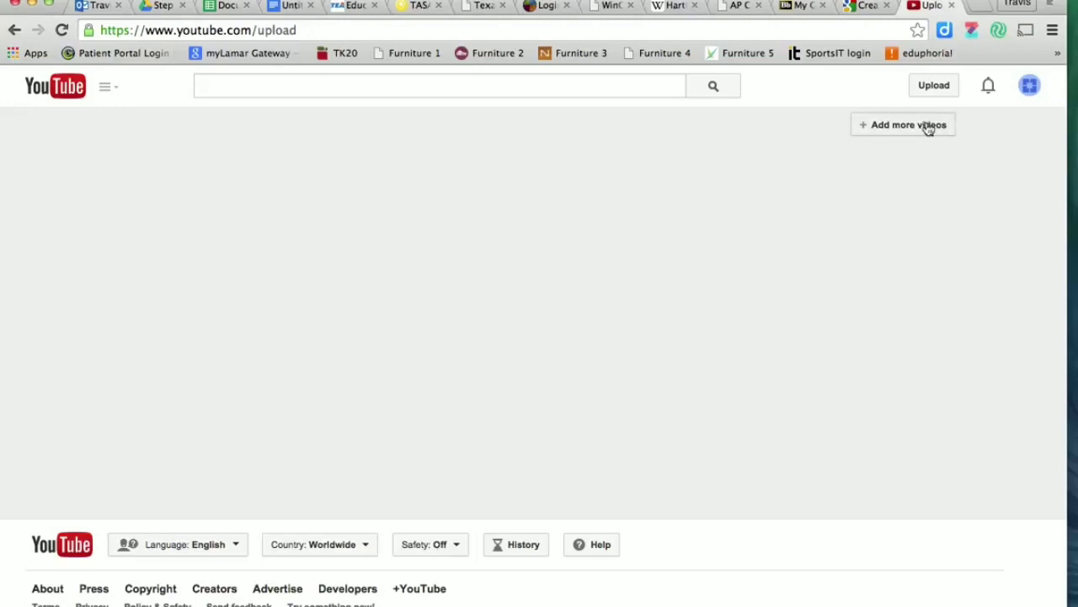
pyautogui.click(921, 131)
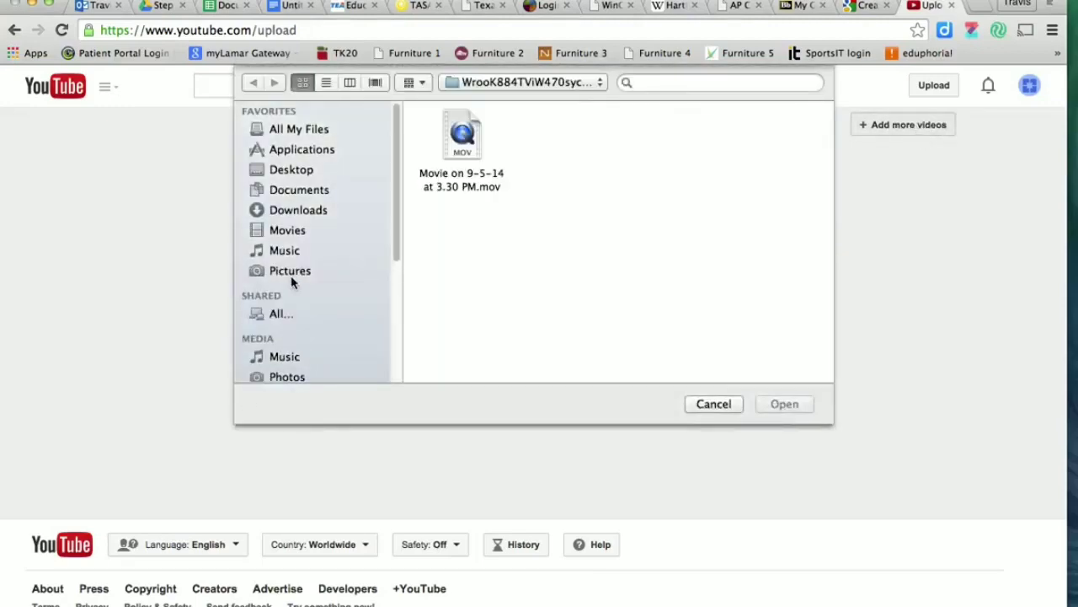
pyautogui.click(295, 232)
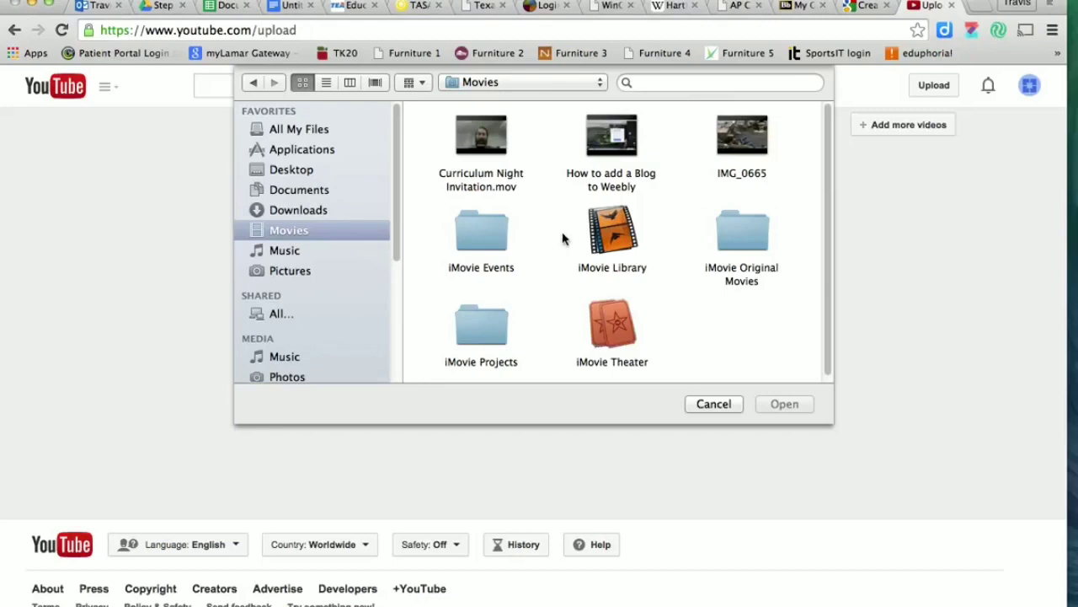
pyautogui.click(612, 179)
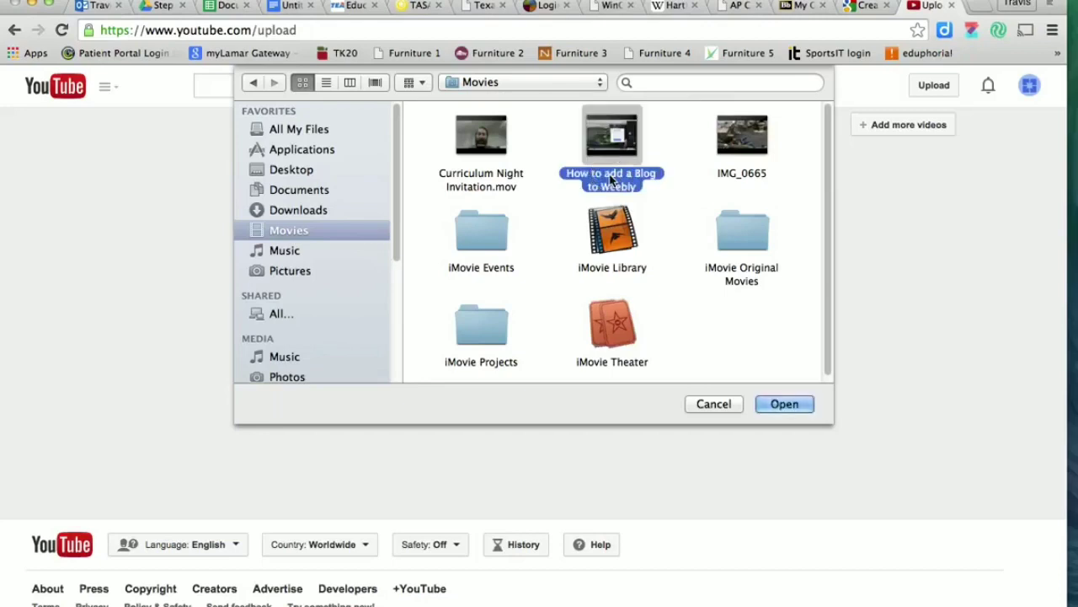
pyautogui.doubleClick(612, 180)
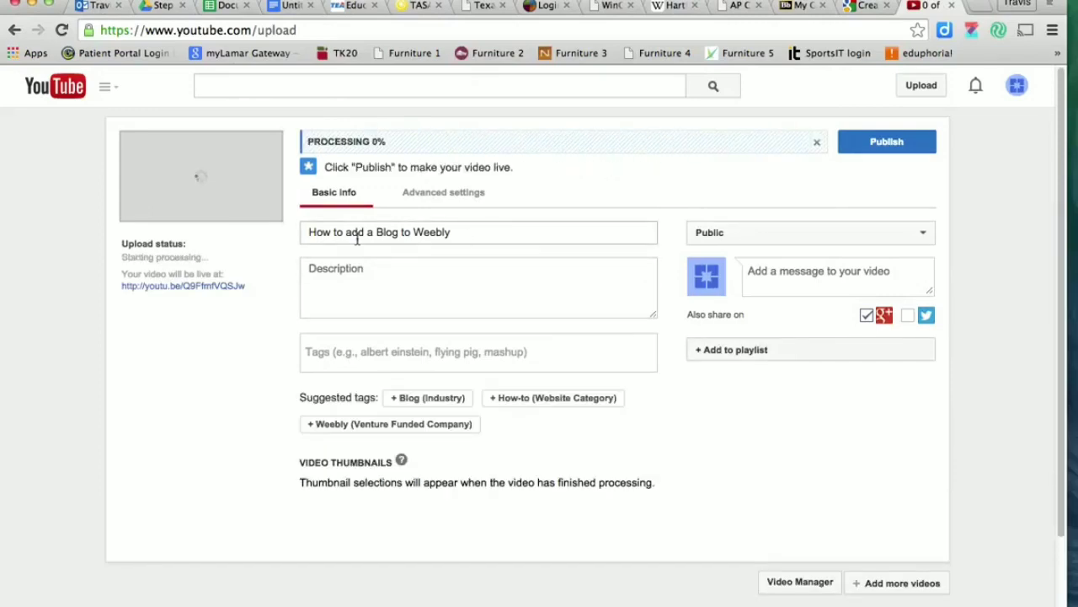
# Step: Describe the video as the teacher walking students through blog making for Weebly.com
pyautogui.click(495, 236)
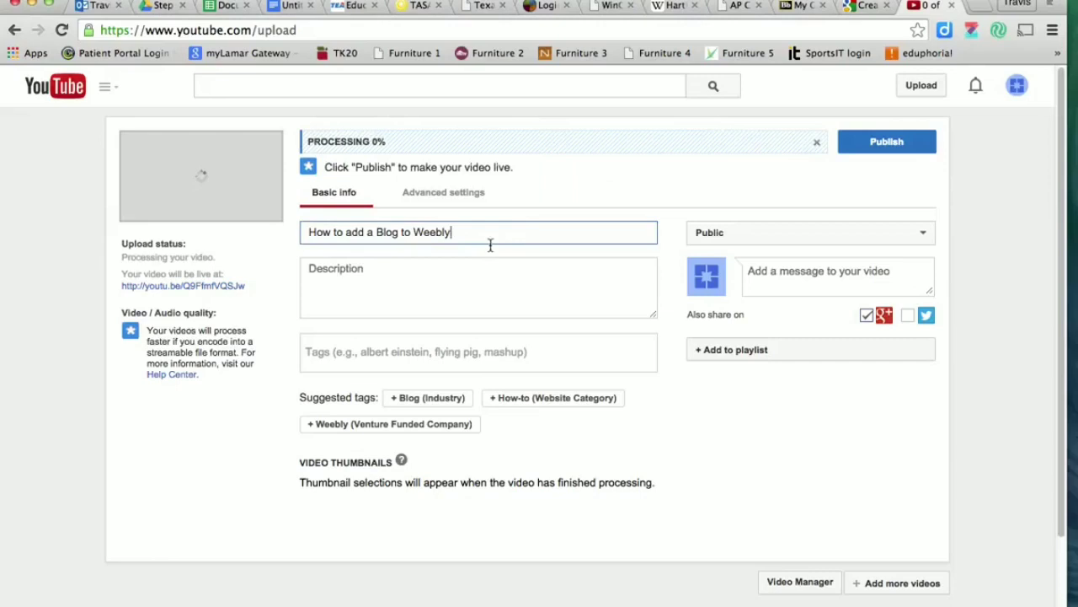
pyautogui.click(391, 280)
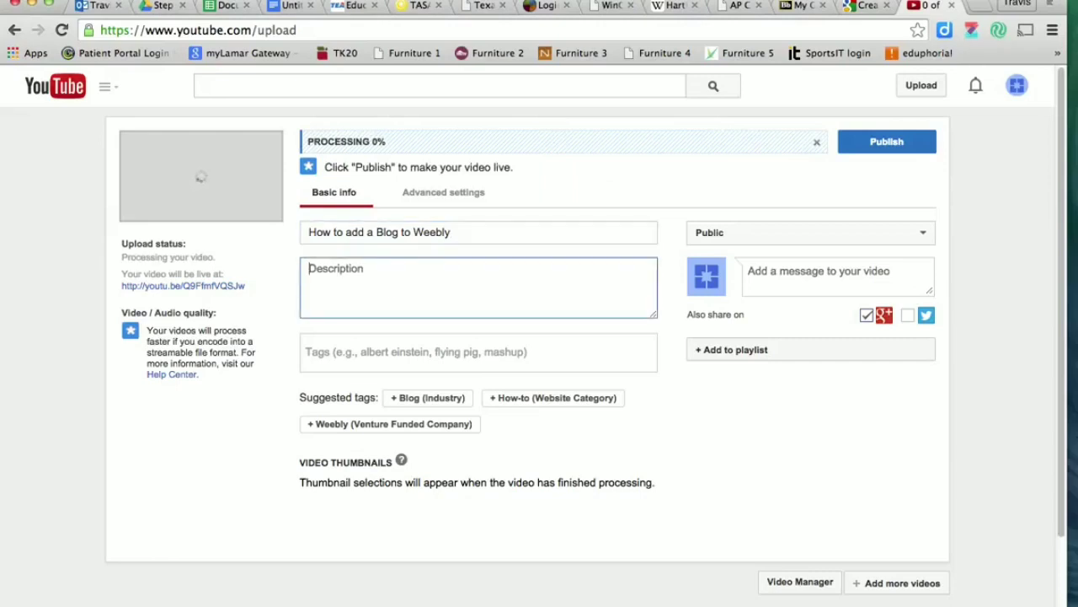
pyautogui.write('Mr. Washmon wa')
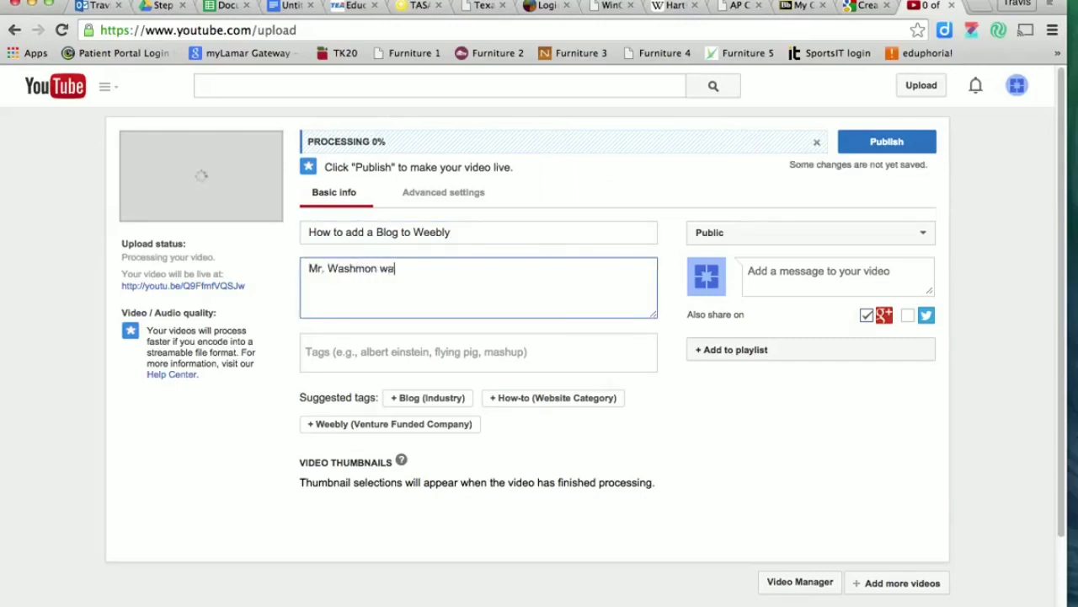
pyautogui.write('lks his students ')
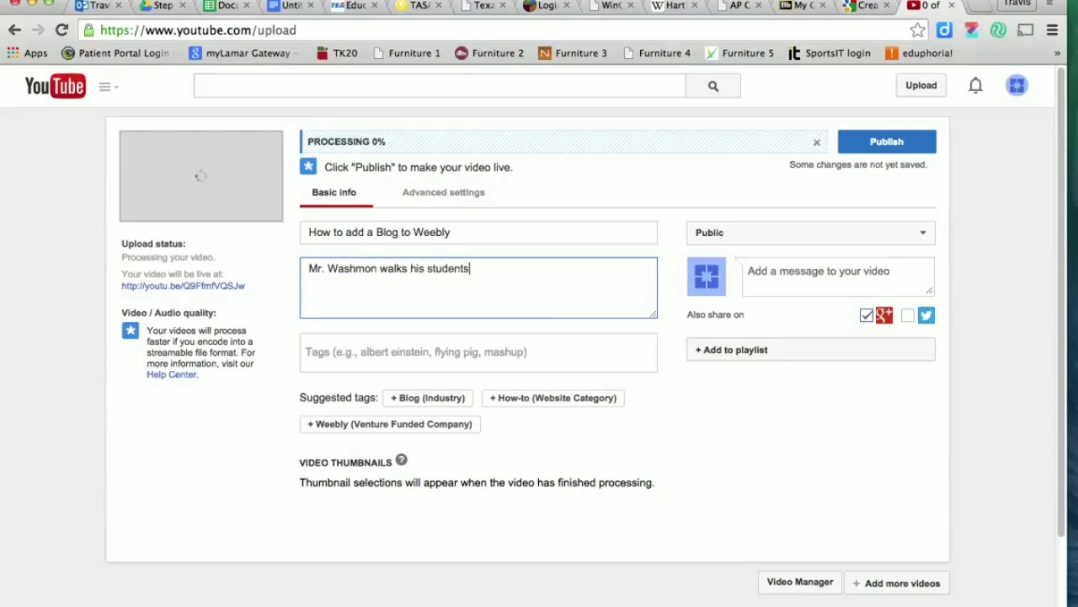
pyautogui.write('through the ')
pyautogui.write('blog ma')
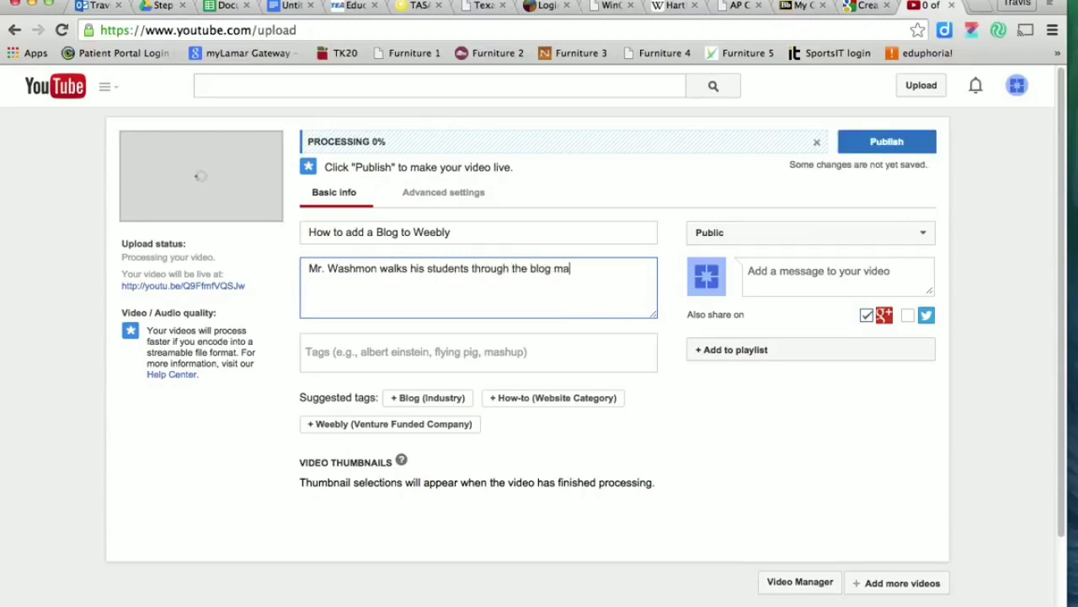
pyautogui.write('king process for')
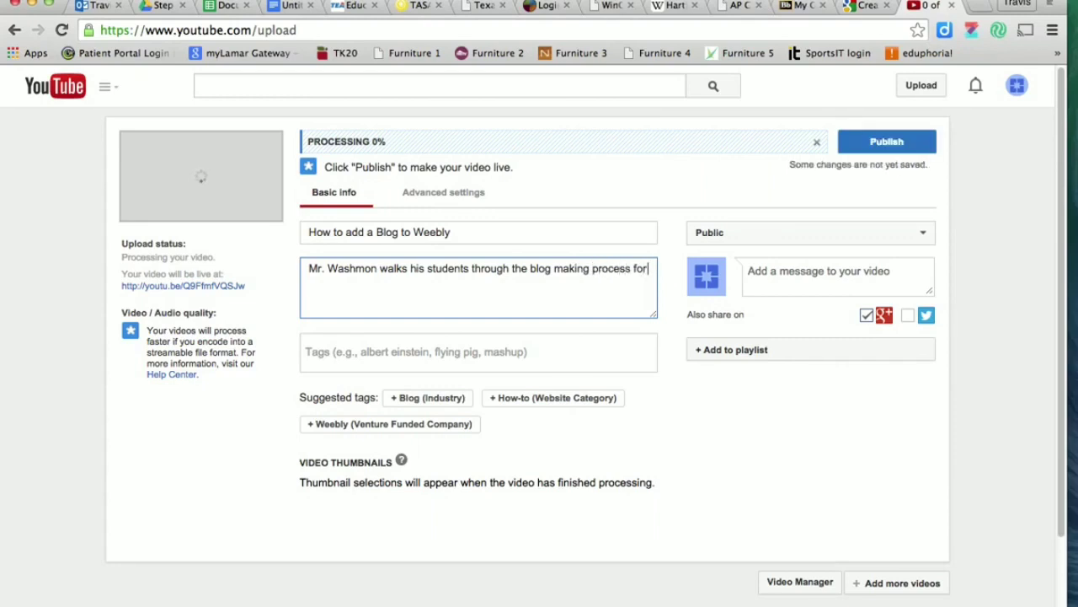
pyautogui.write(' Weebly.com')
pyautogui.write('/')
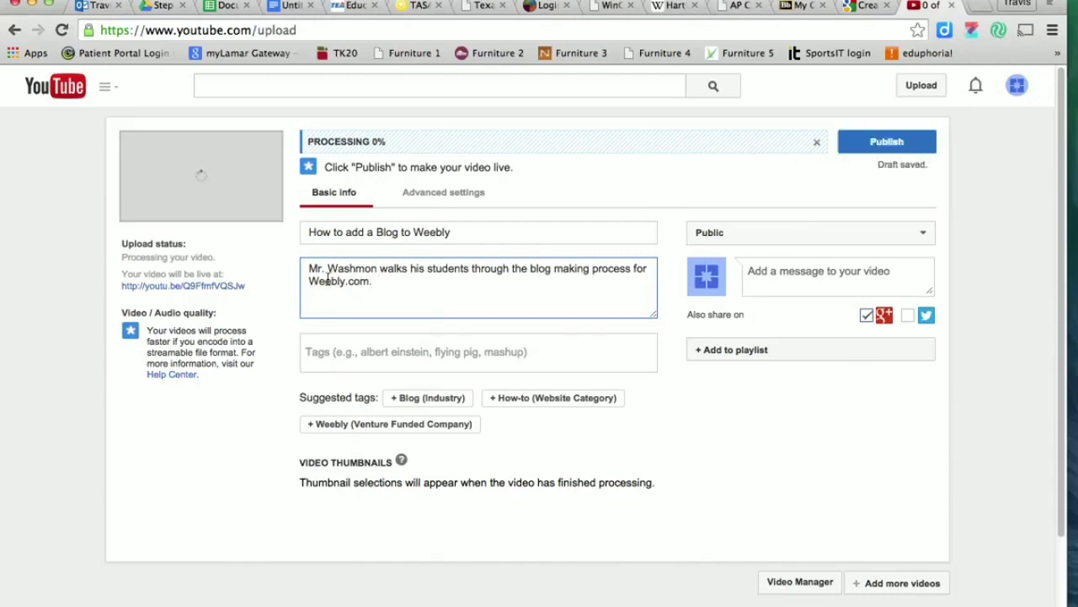
pyautogui.click(379, 351)
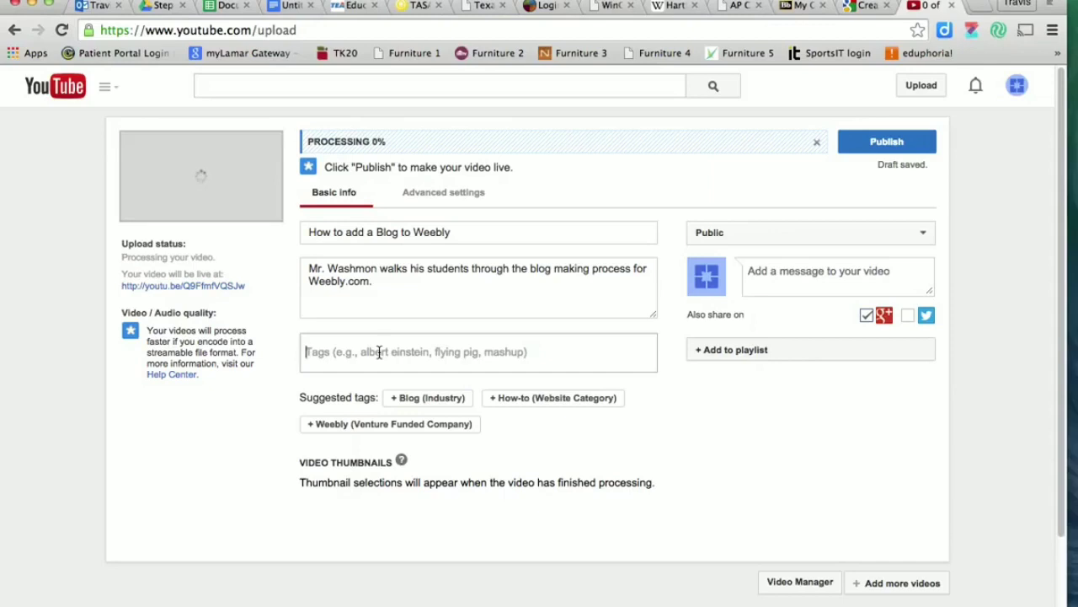
# Step: Tag the video with blogs, weebly and Coppell High School
pyautogui.write('blo')
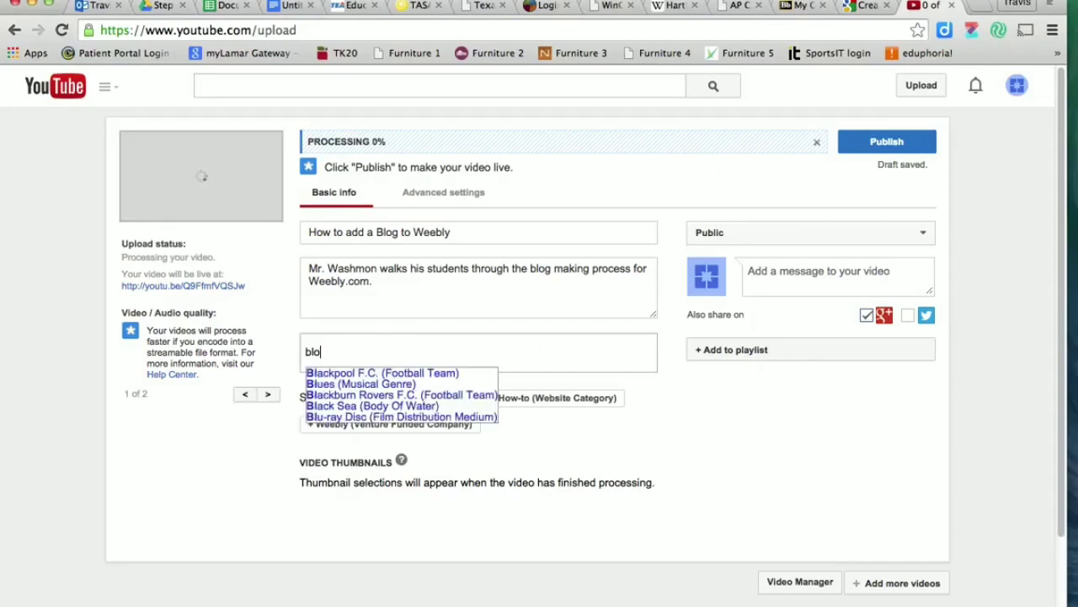
pyautogui.write('gs,')
pyautogui.write('weeb')
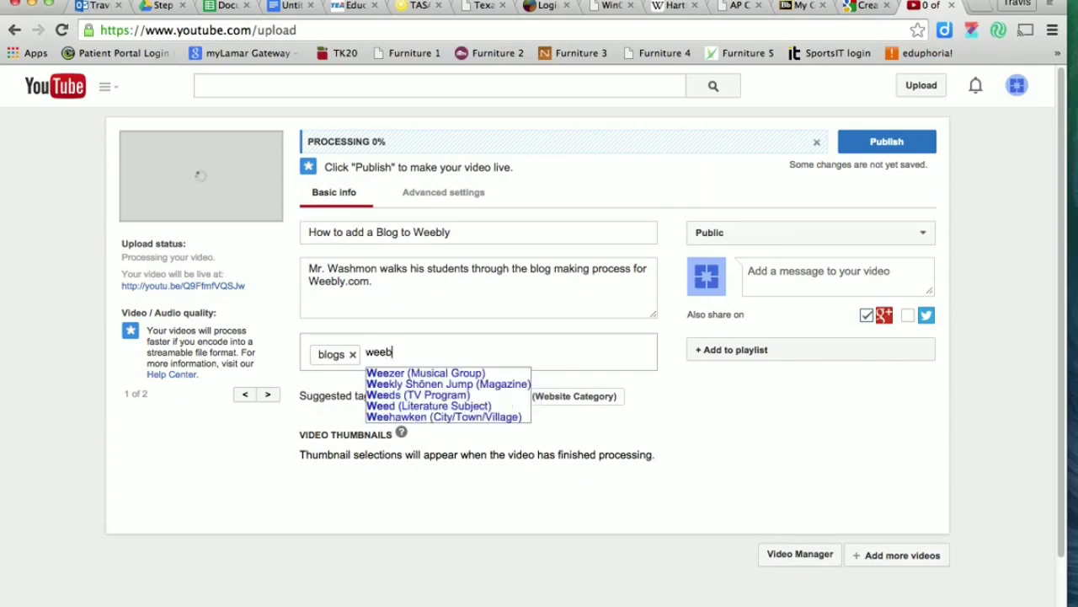
pyautogui.write('ly,')
pyautogui.write('coppel')
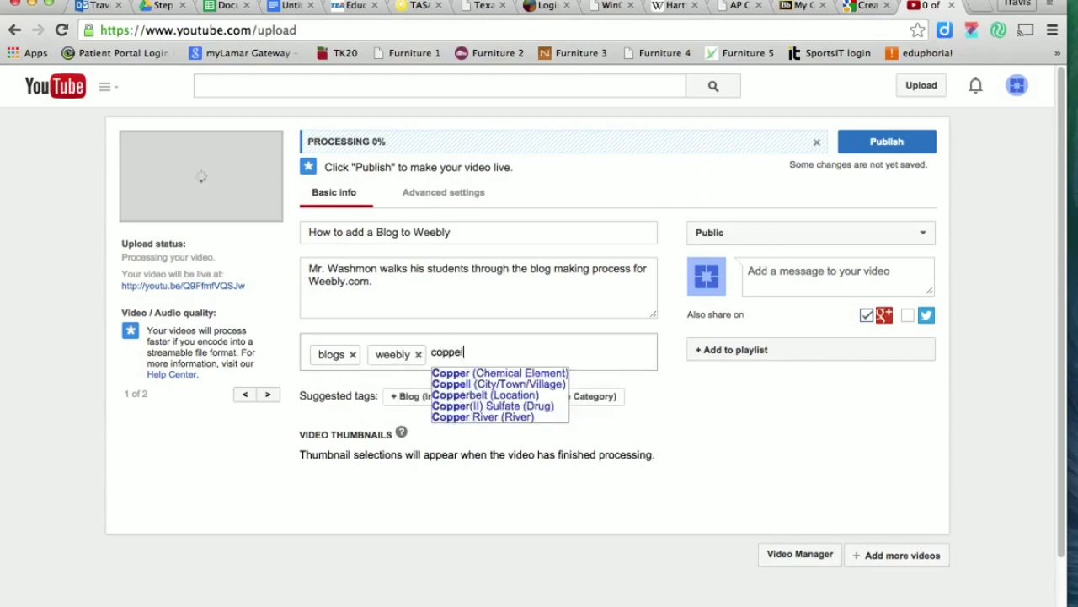
pyautogui.write('l high')
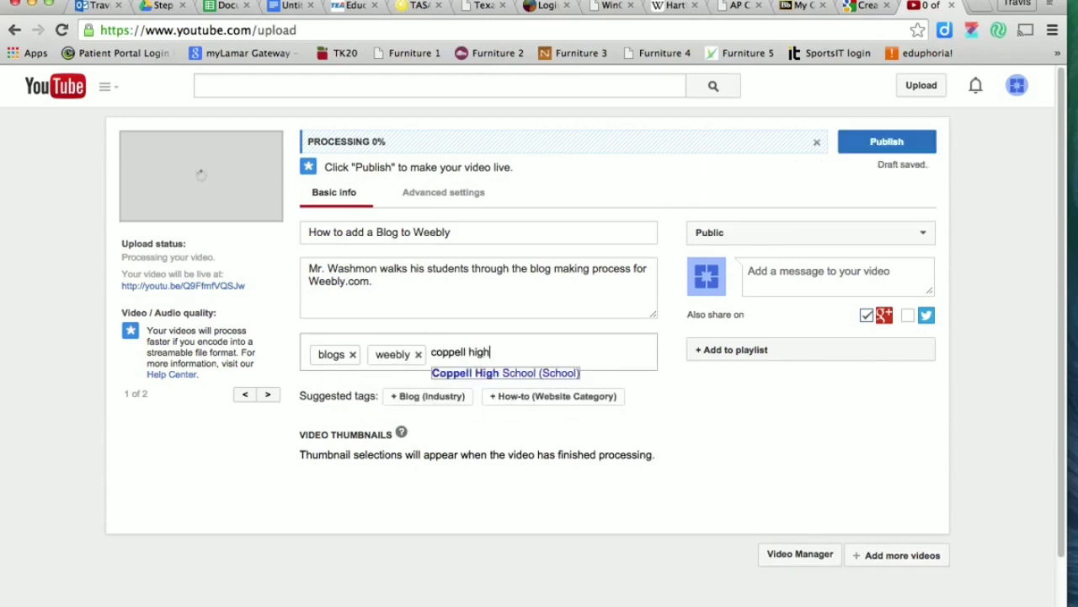
pyautogui.press('Return')
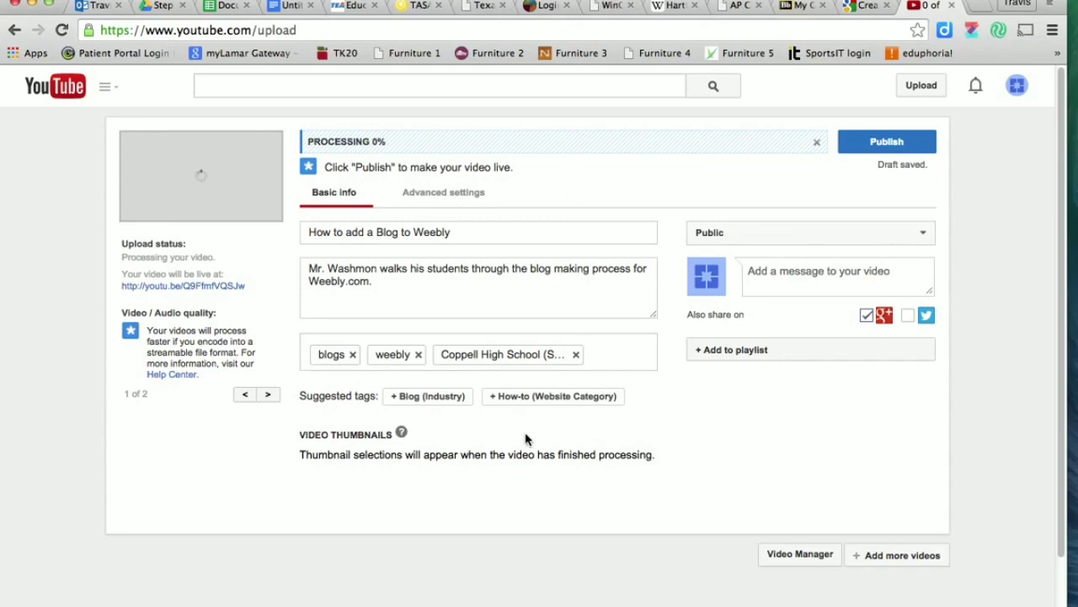
pyautogui.click(571, 369)
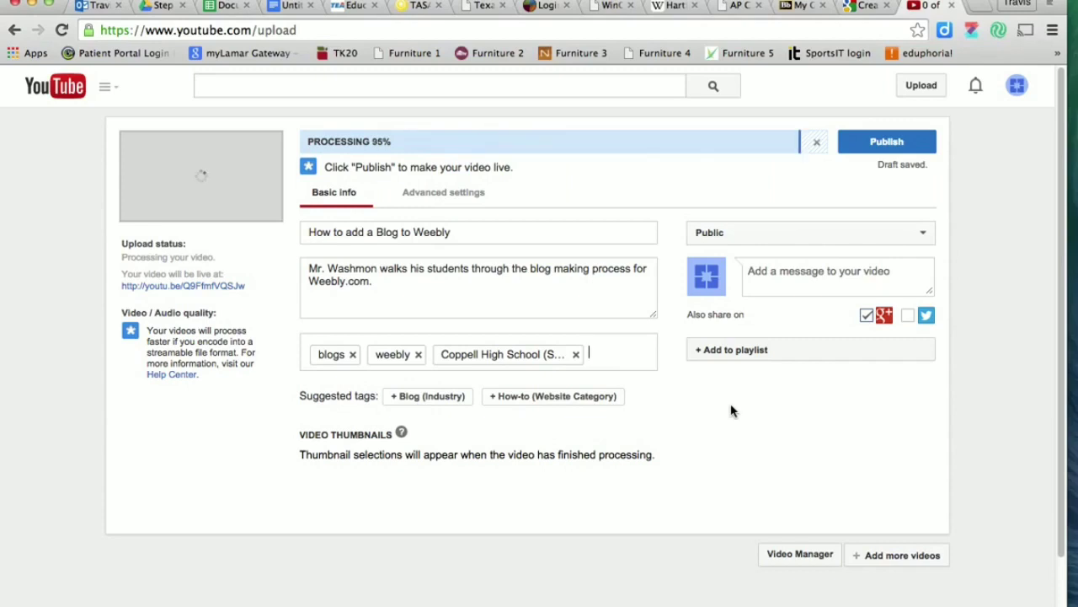
# Step: In advanced settings, set the license to Creative Commons - Attribution
pyautogui.click(430, 195)
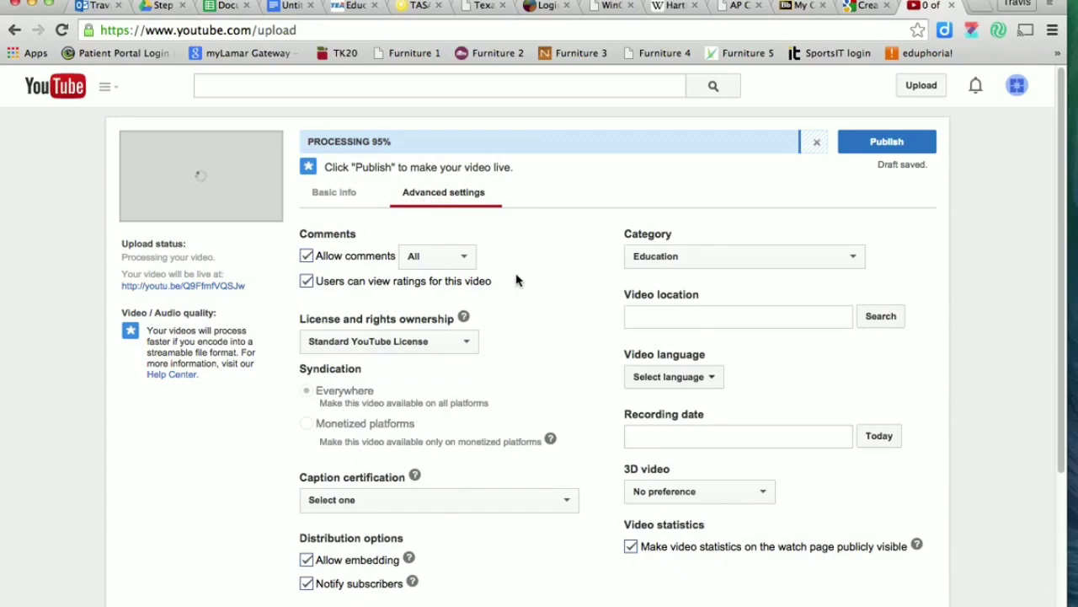
pyautogui.scroll(-1, 517, 280)
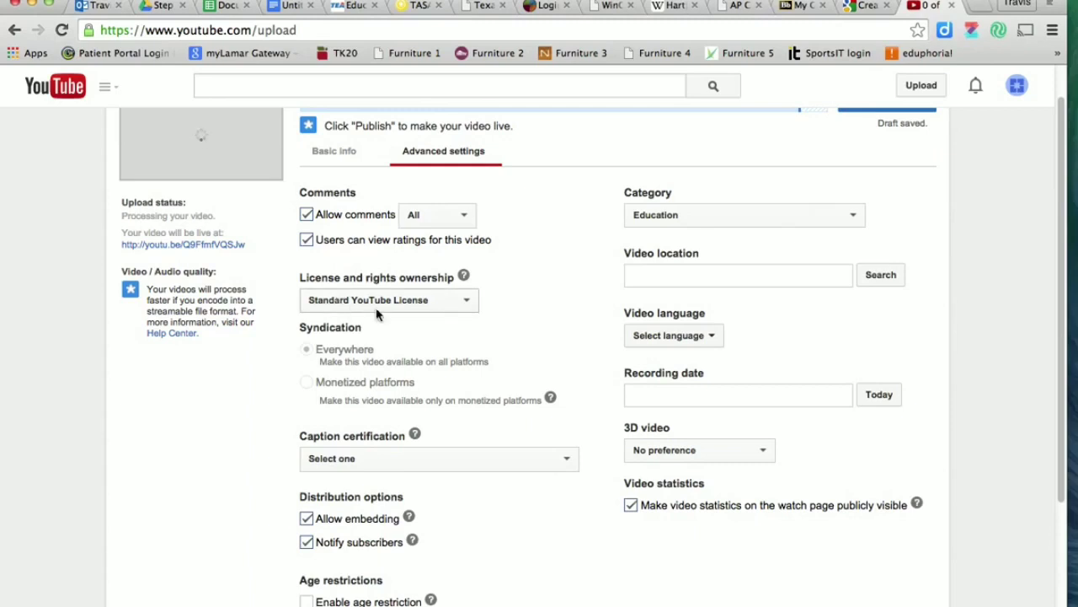
pyautogui.click(469, 304)
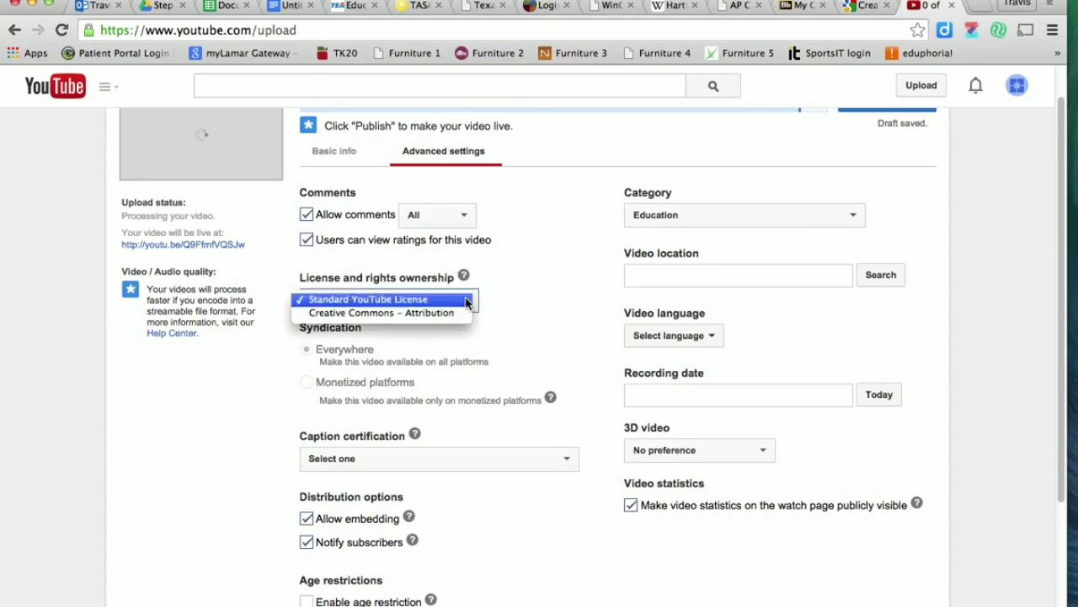
pyautogui.click(387, 319)
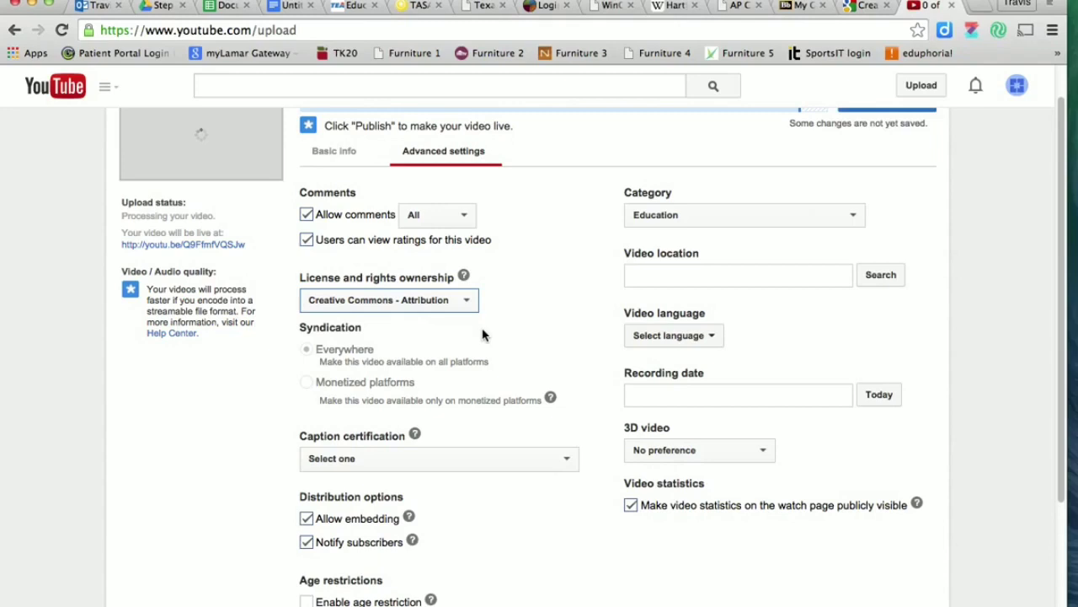
pyautogui.click(540, 287)
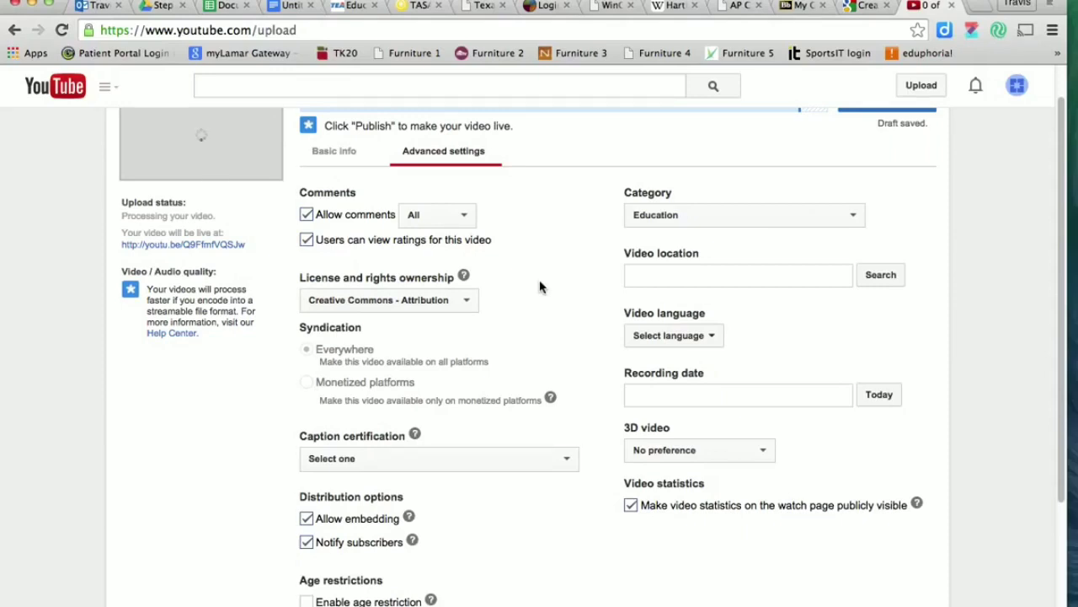
pyautogui.scroll(-2, 541, 288)
pyautogui.scroll(3, 540, 288)
pyautogui.scroll(-1, 540, 288)
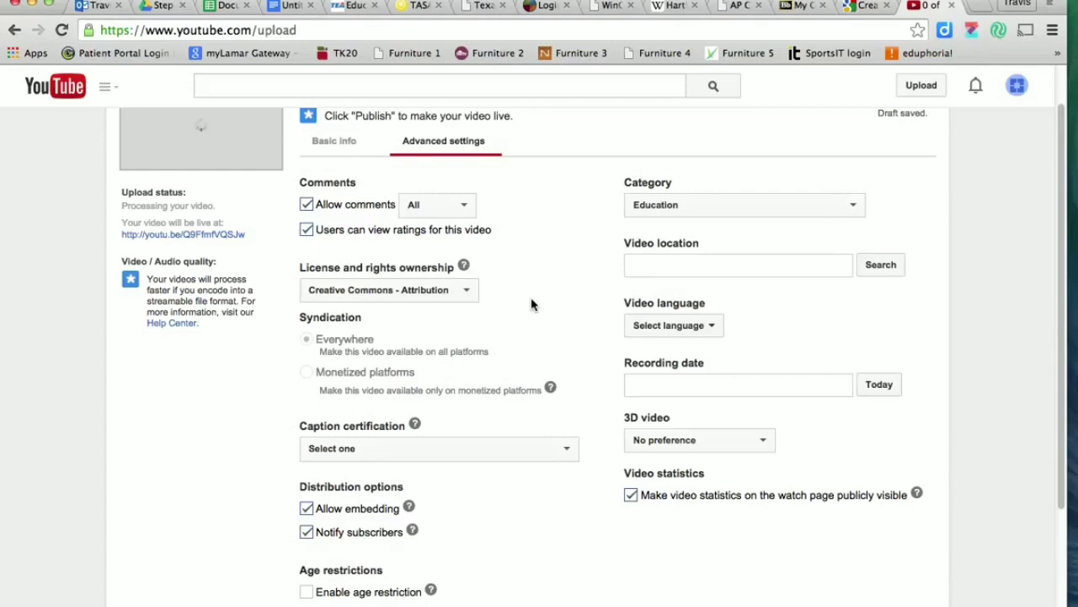
pyautogui.scroll(-1, 531, 304)
pyautogui.scroll(-4, 531, 302)
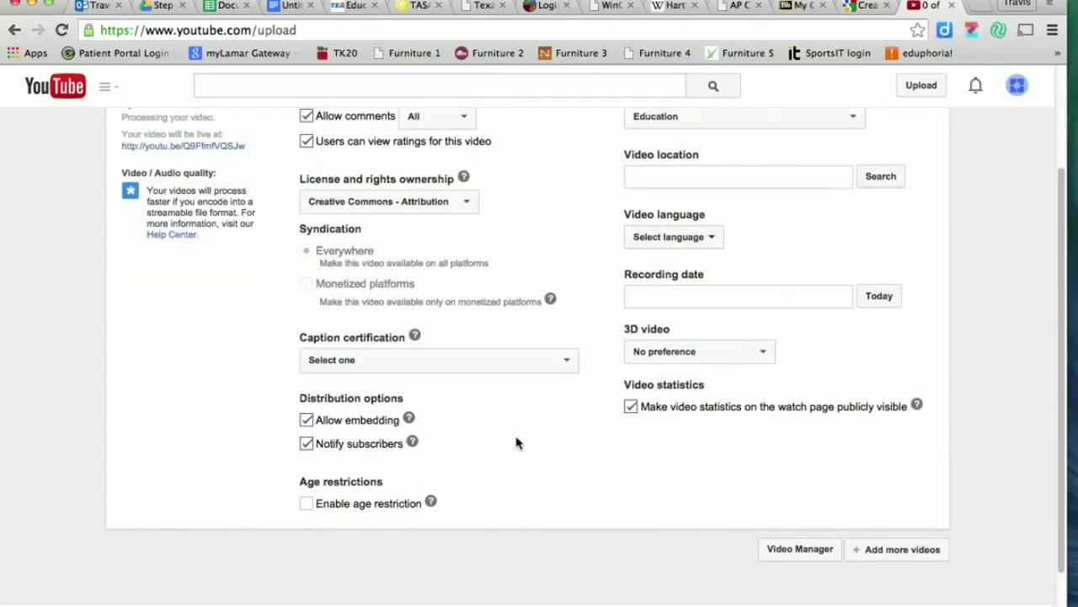
pyautogui.scroll(1, 516, 443)
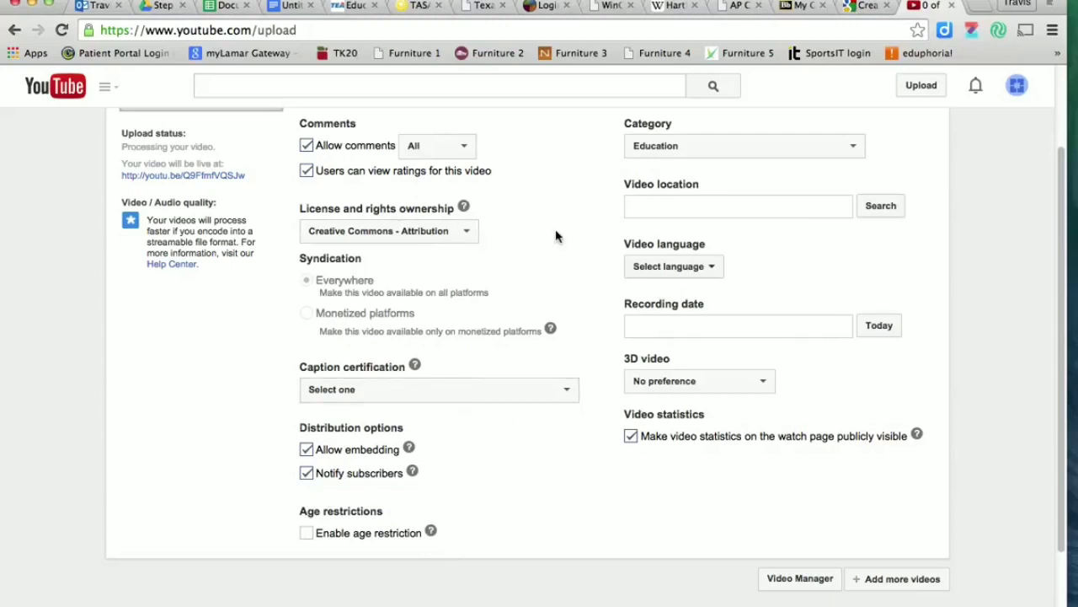
pyautogui.scroll(1, 555, 237)
pyautogui.scroll(2, 556, 235)
pyautogui.scroll(2, 558, 235)
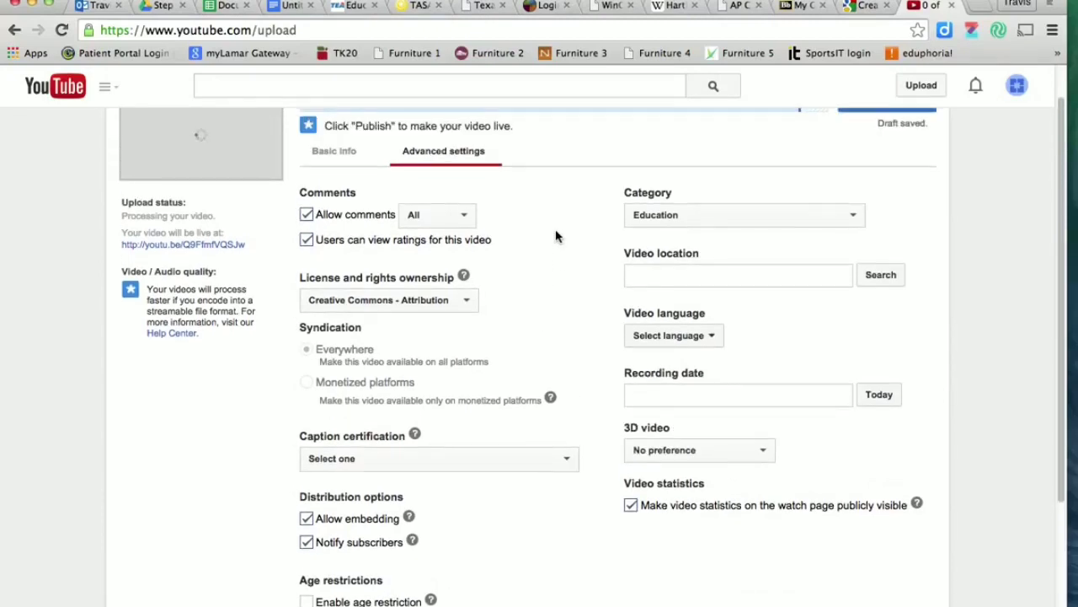
# Step: Keep Education as the category and set the recording date to today, April 20, 2015
pyautogui.click(730, 219)
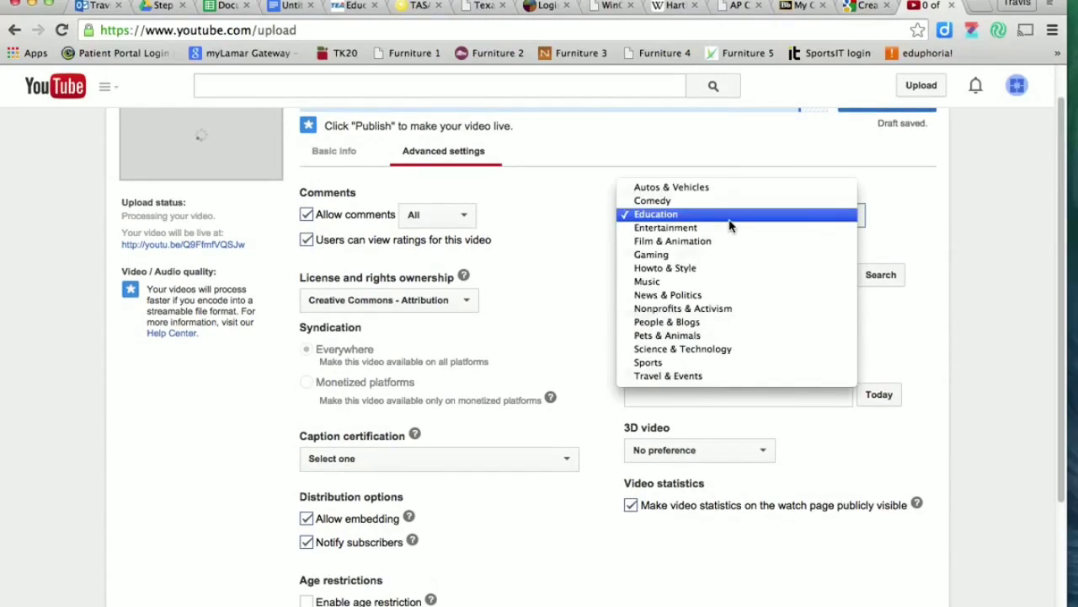
pyautogui.click(657, 216)
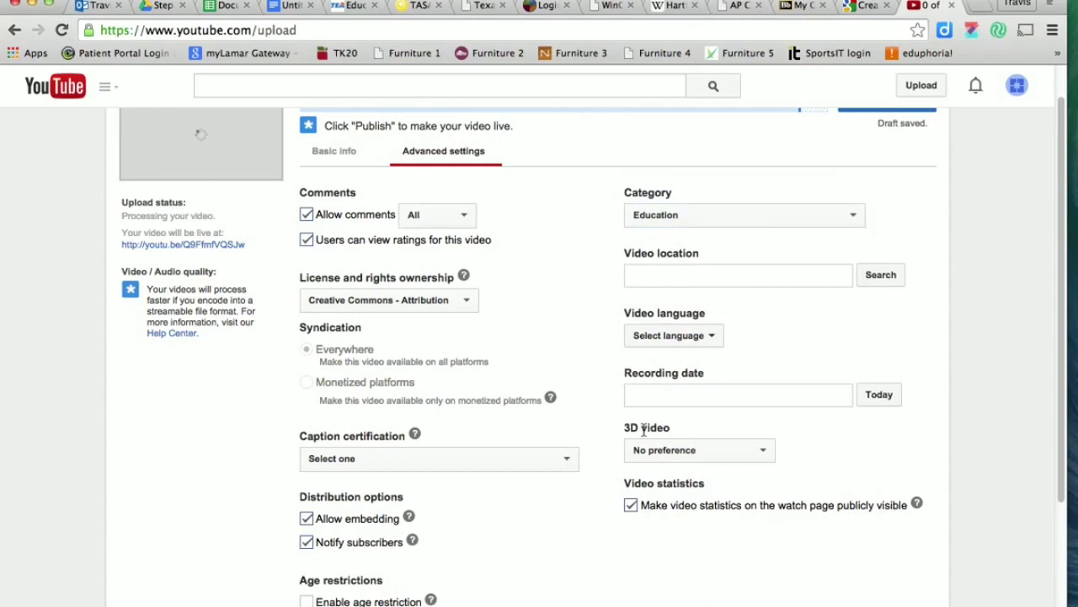
pyautogui.click(685, 393)
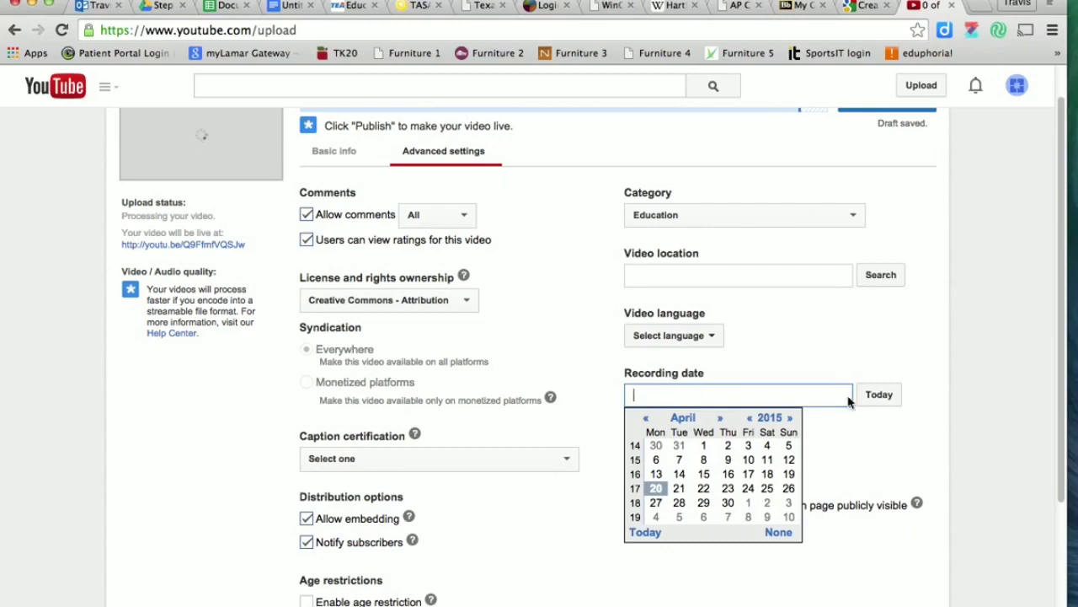
pyautogui.click(878, 395)
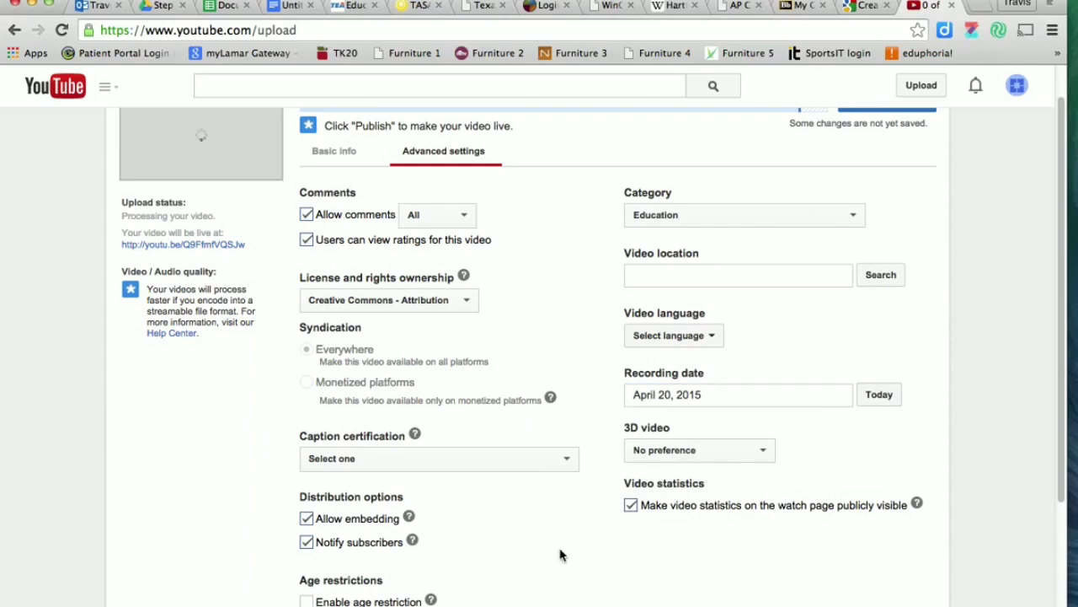
pyautogui.scroll(-1, 590, 489)
pyautogui.scroll(-4, 590, 489)
pyautogui.scroll(5, 590, 489)
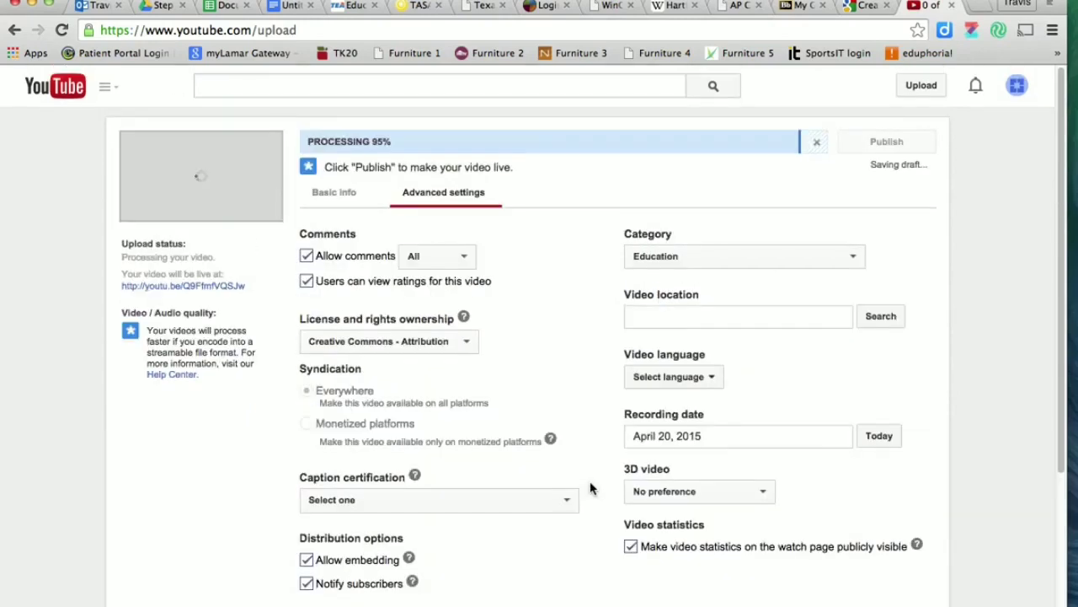